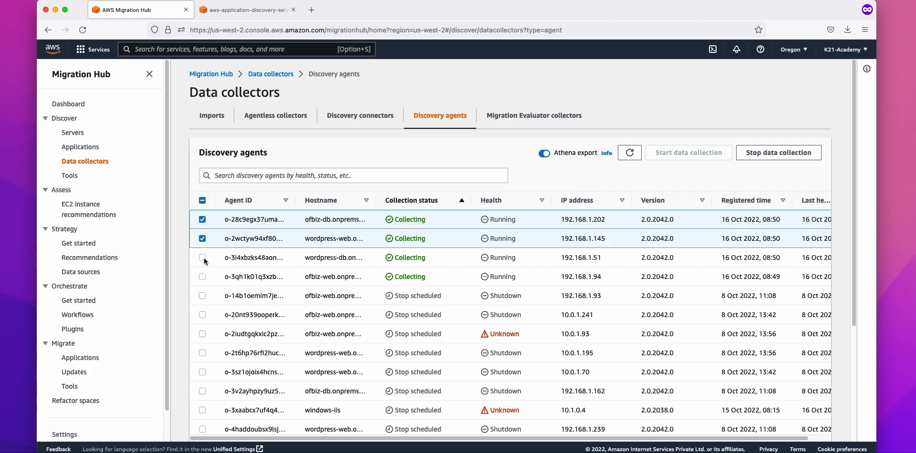
Step: Select the remaining collecting discovery agents and check the four server terminals in the remote desktop session
left_click(202, 277)
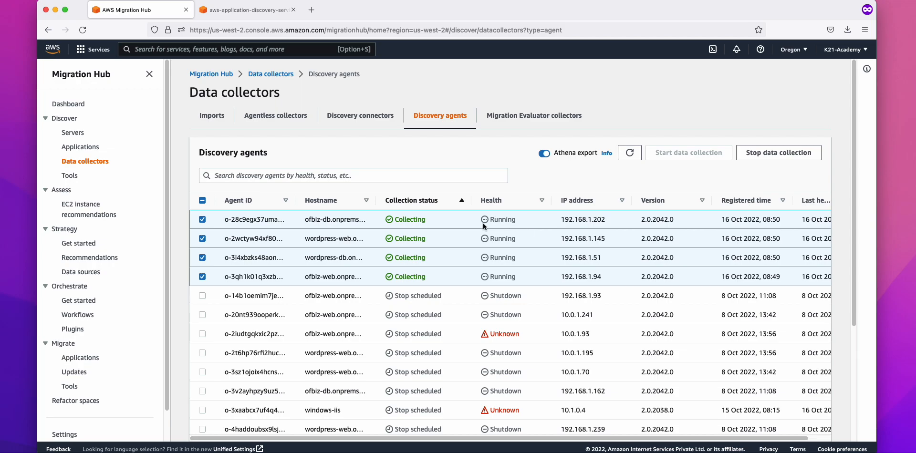
key("super+Tab")
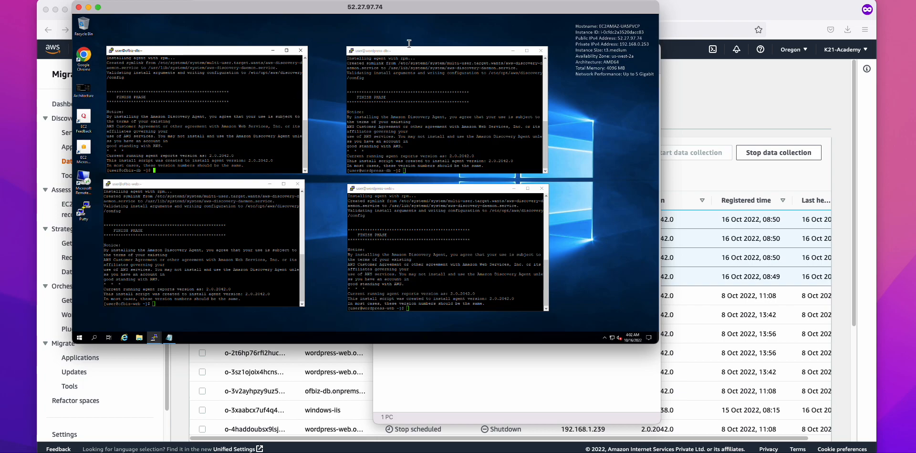
left_click_drag(445, 10, 564, 26)
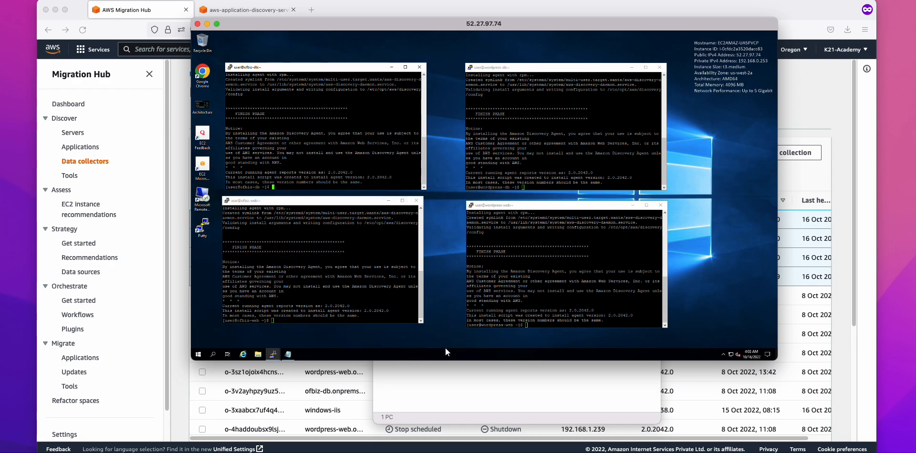
left_click(191, 383)
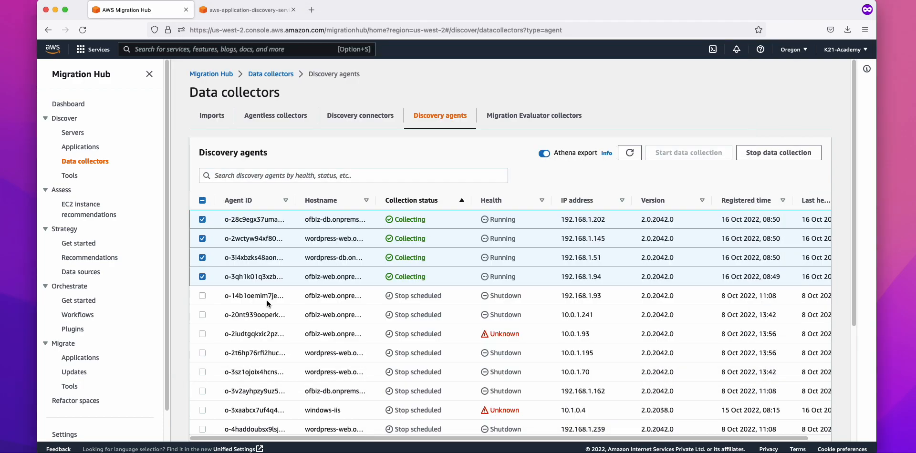
Step: View the S3 bucket list and open the aws-application-discovery-service bucket
left_click(247, 9)
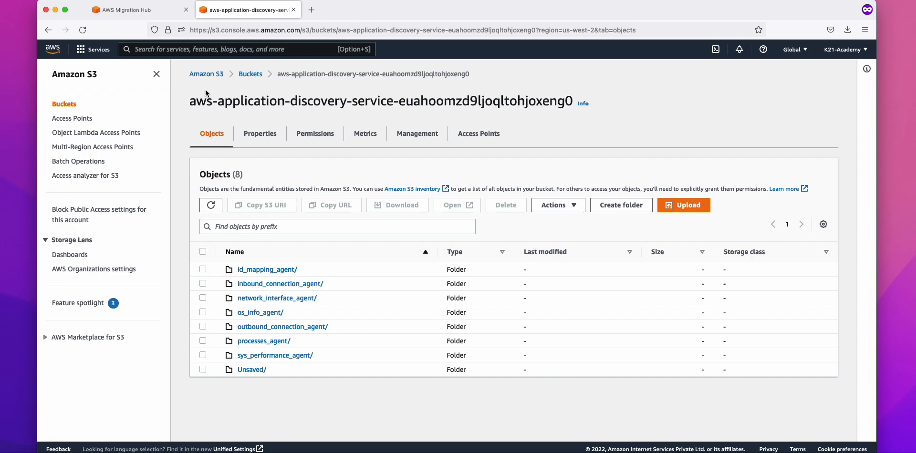
left_click(249, 74)
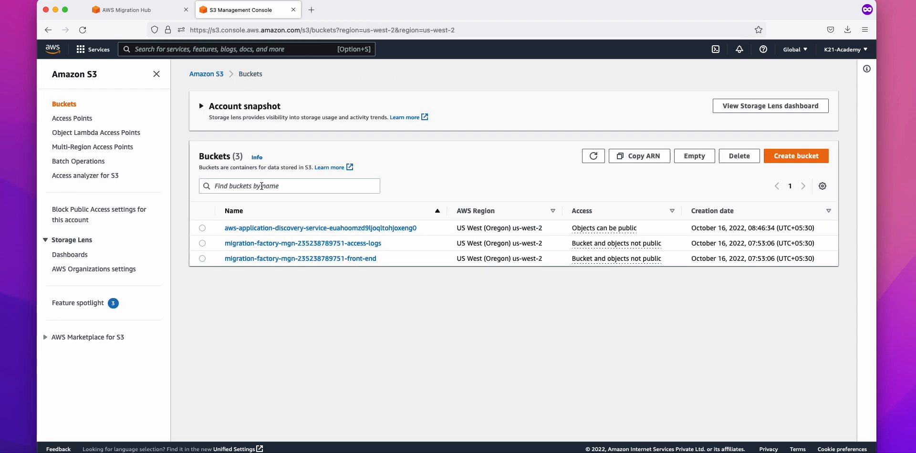
left_click(248, 228)
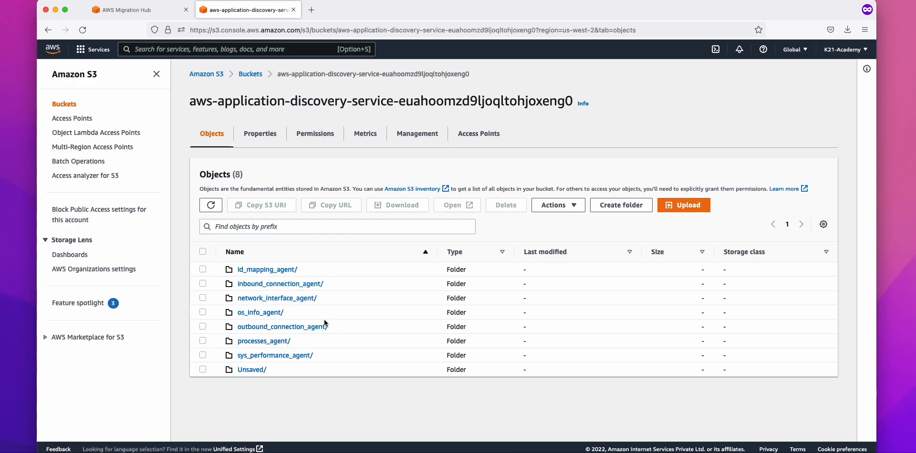
Step: Browse into inbound_connection_agent/2022/10/16/03/ and examine the exported file's format
left_click(277, 285)
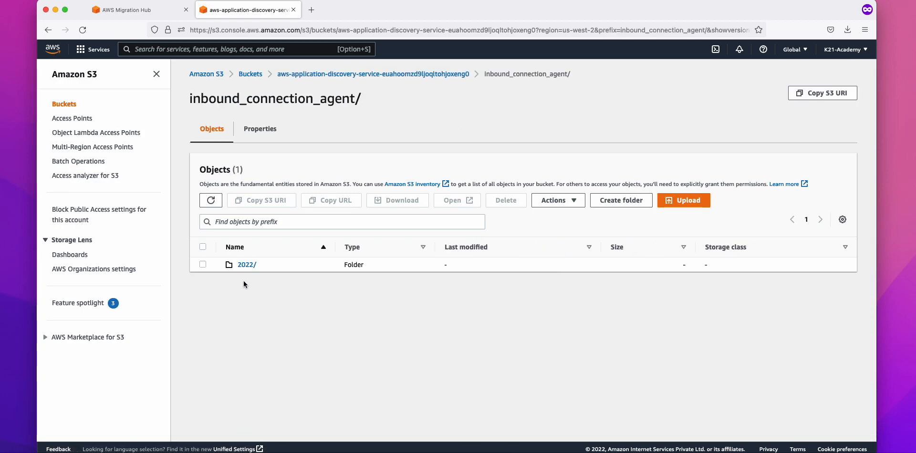
left_click(244, 266)
left_click(242, 266)
left_click(242, 267)
left_click(242, 267)
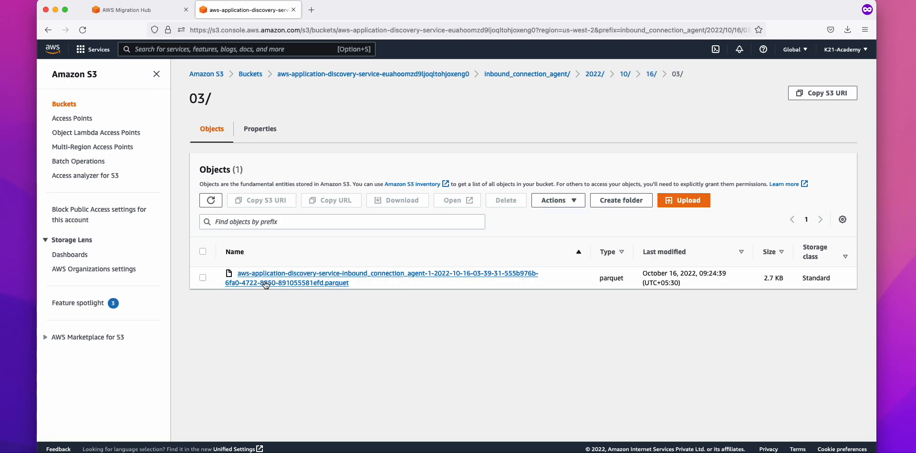
left_click_drag(354, 285, 325, 285)
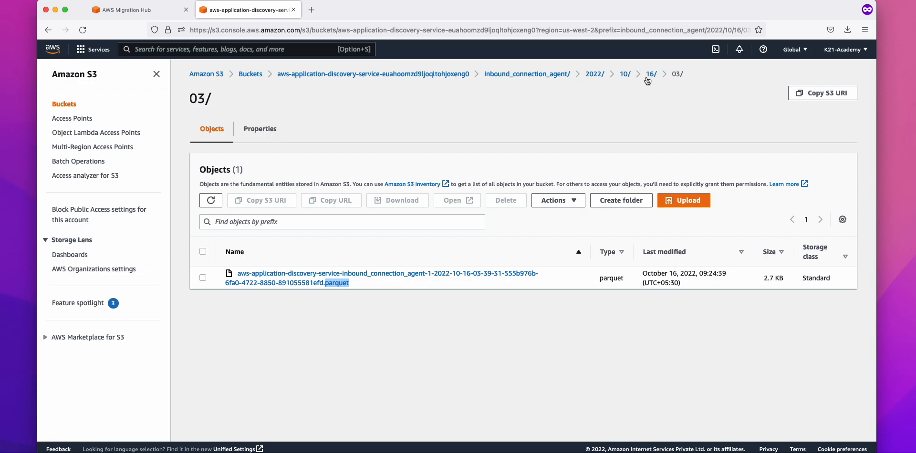
Step: Examine the exported file in the bucket's processes_agent/2022/10/16/03/ folder, and return to the bucket's root
left_click(556, 75)
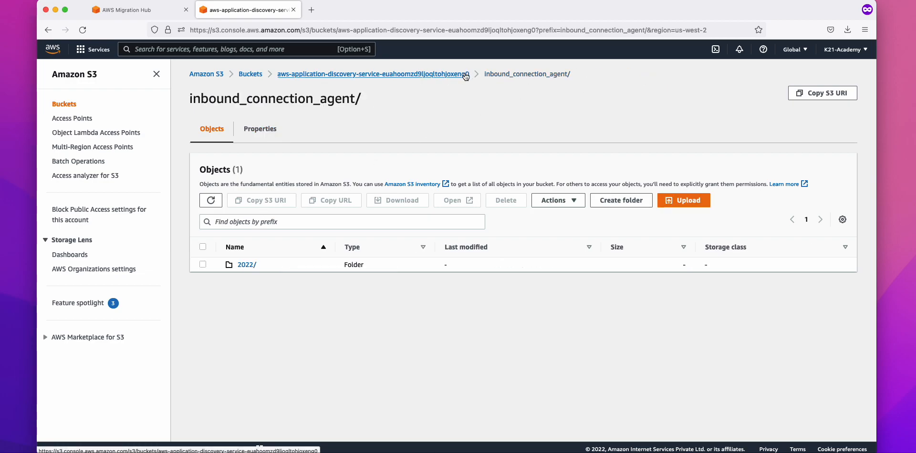
left_click(466, 74)
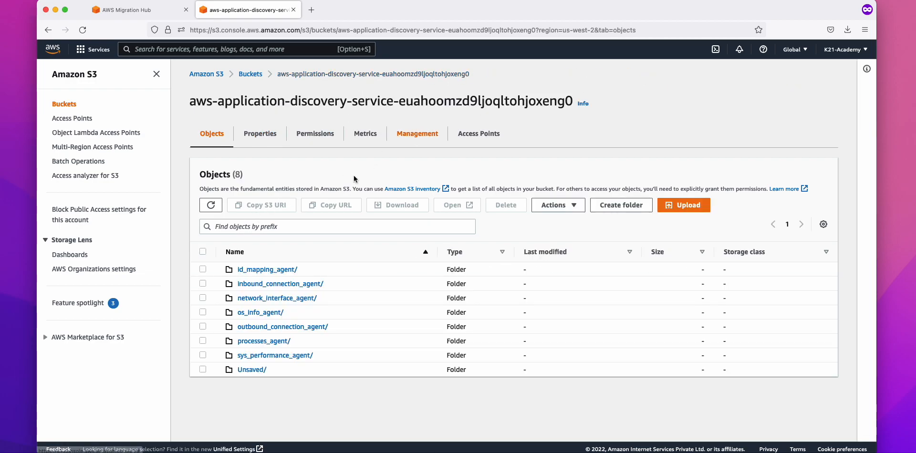
left_click(264, 341)
left_click(247, 266)
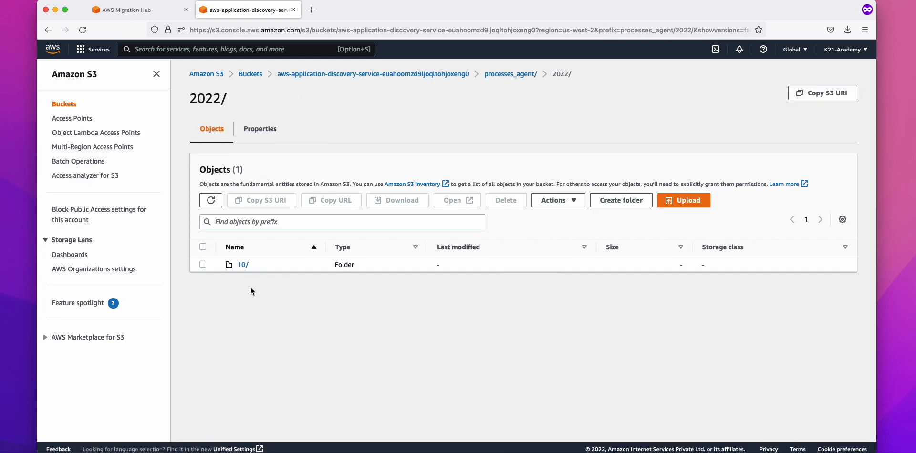
left_click(242, 265)
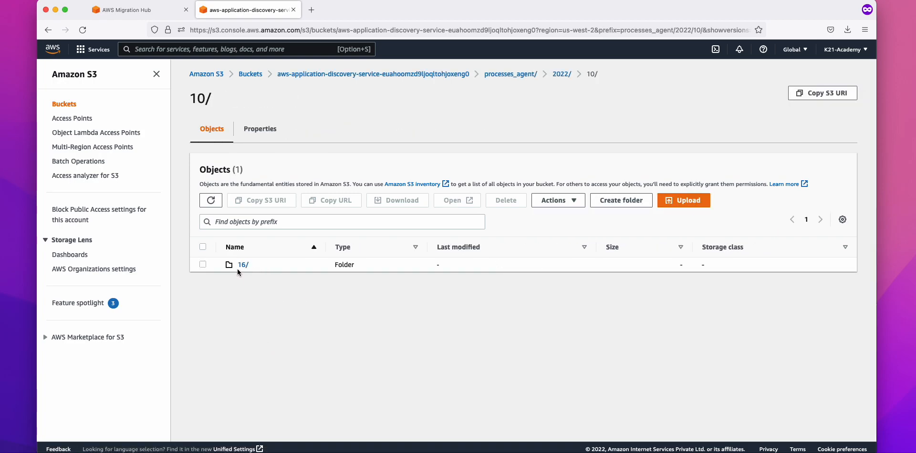
left_click(243, 265)
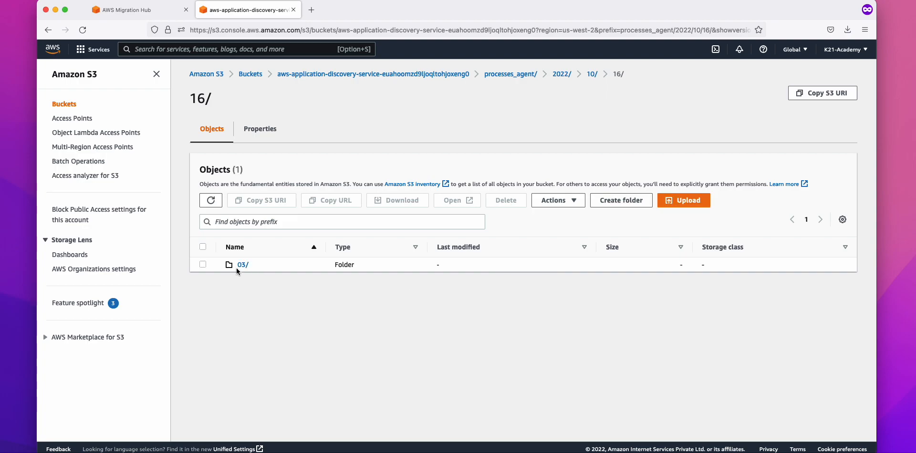
left_click(243, 265)
left_click_drag(306, 284, 256, 283)
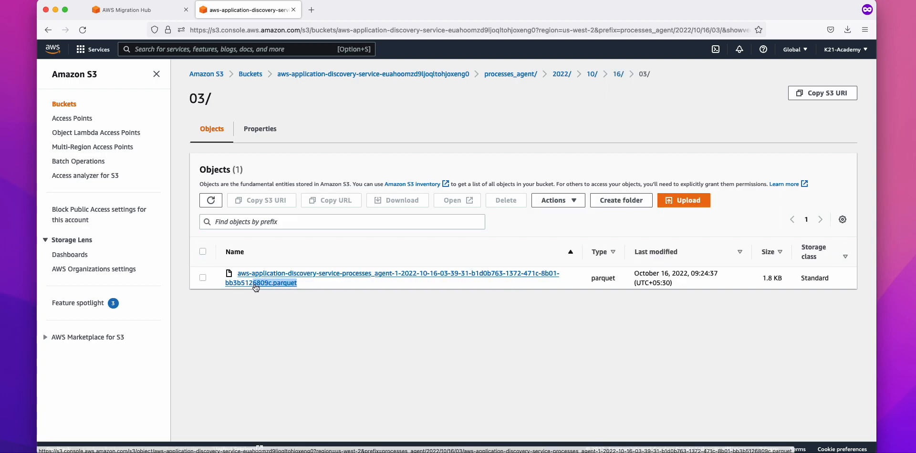
left_click(352, 75)
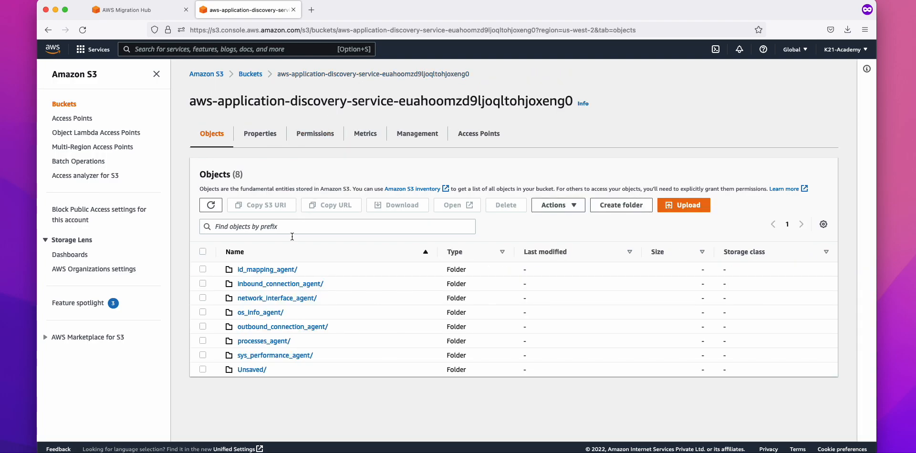
Step: Search the AWS services for athena and open the Athena service
left_click(175, 50)
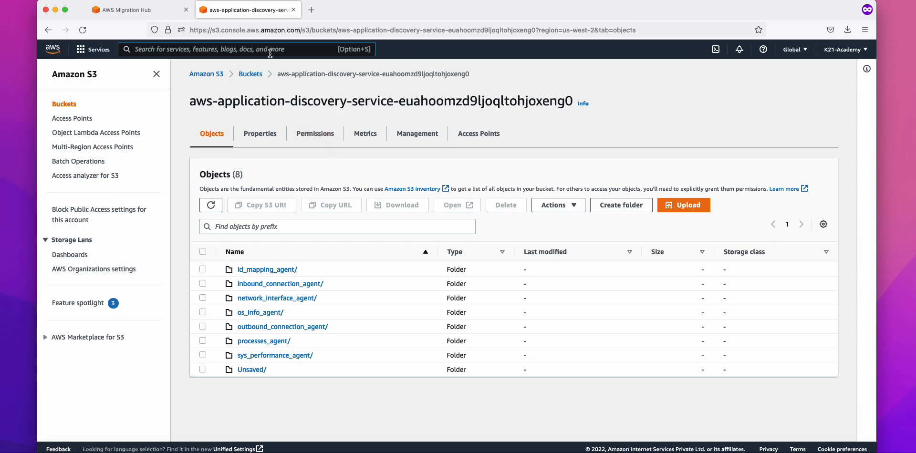
type("athena")
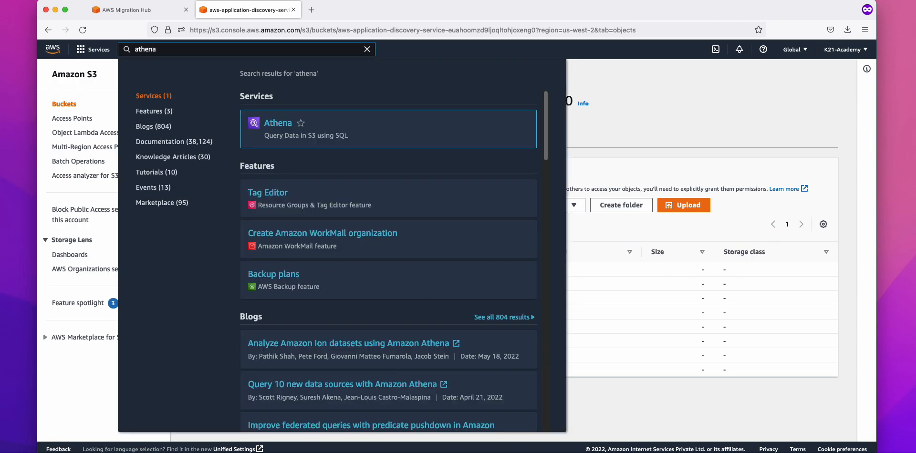
left_click(293, 125)
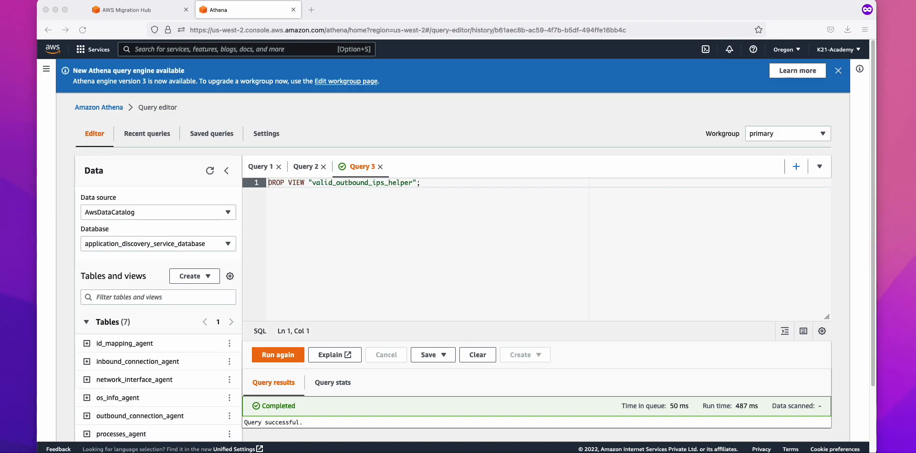
Step: Choose AwsDataCatalog as the data source and application_discovery_service_database as the database
scroll(493, 285, "down", 3)
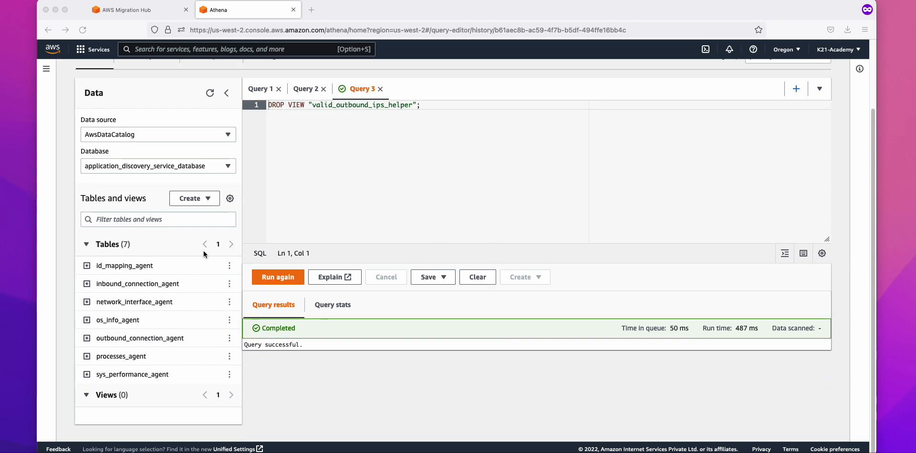
left_click(147, 128)
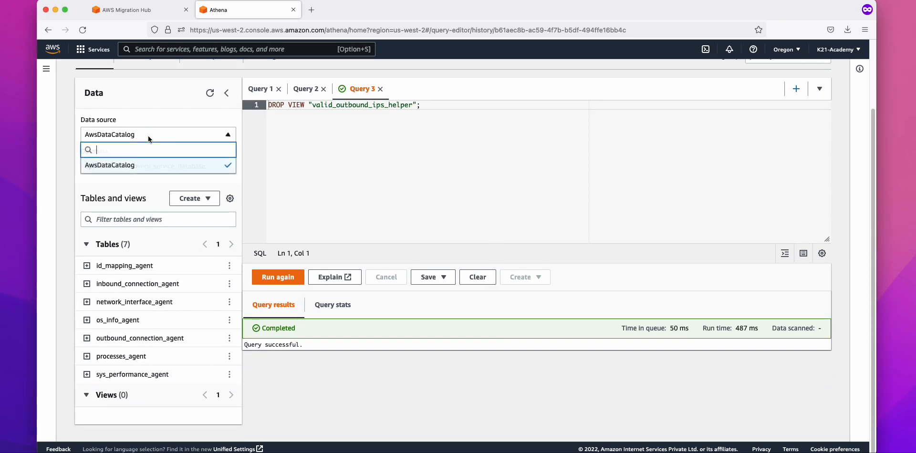
left_click(129, 166)
left_click(159, 165)
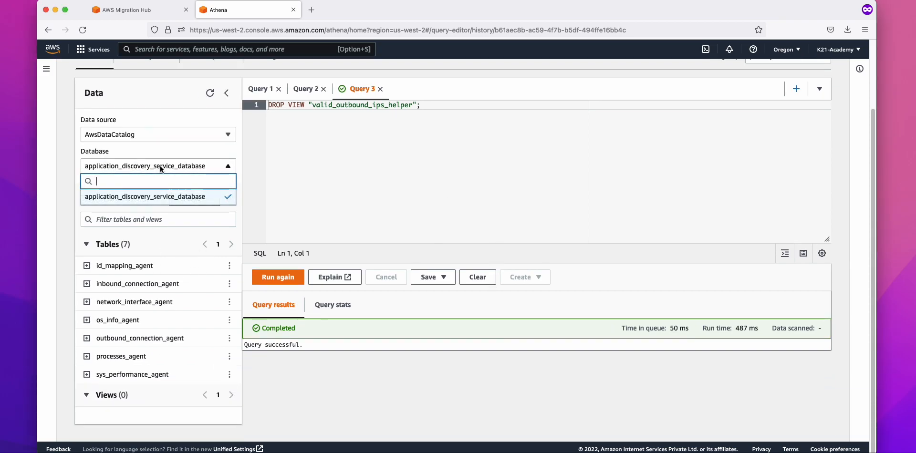
left_click(195, 199)
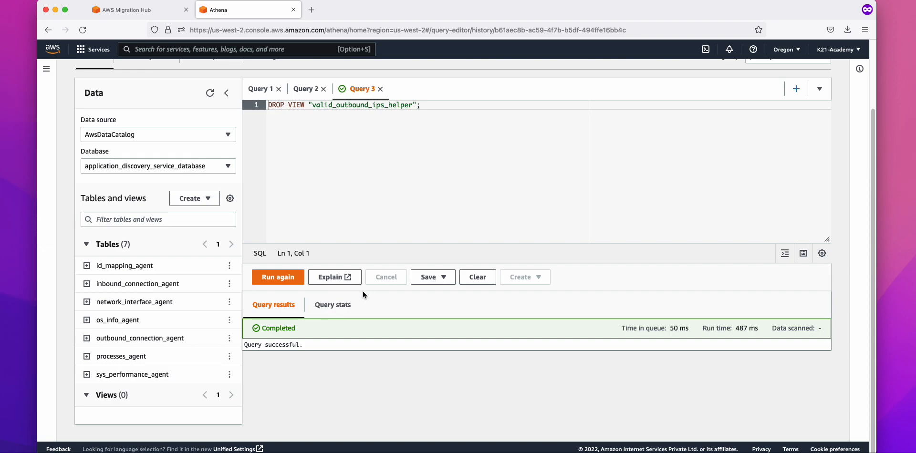
Step: Clear the statement in Query 3 and close Query 1 and Query 2
key("super+a")
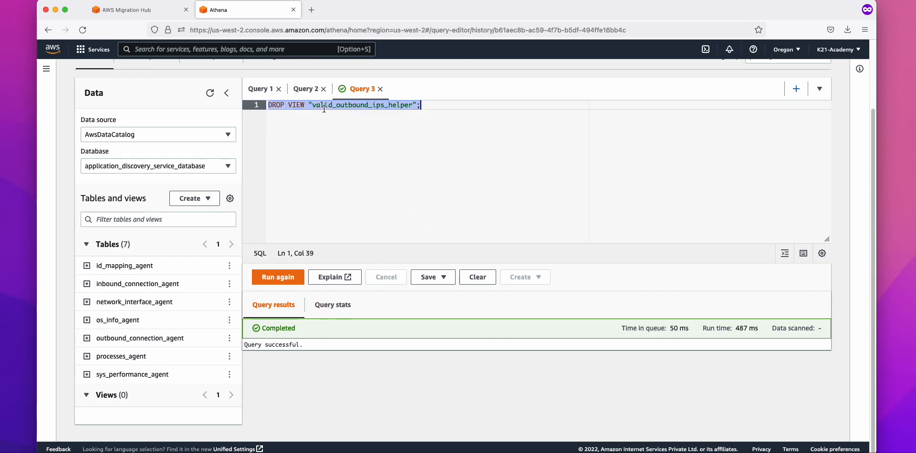
key("BackSpace")
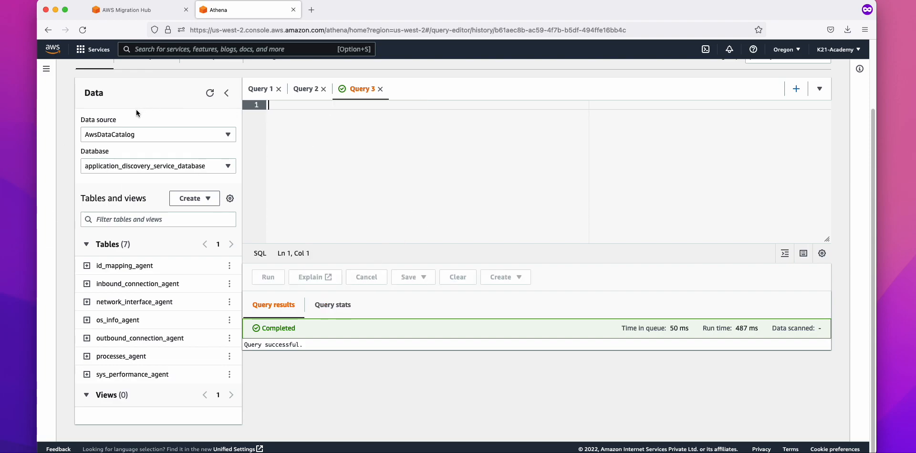
left_click(279, 89)
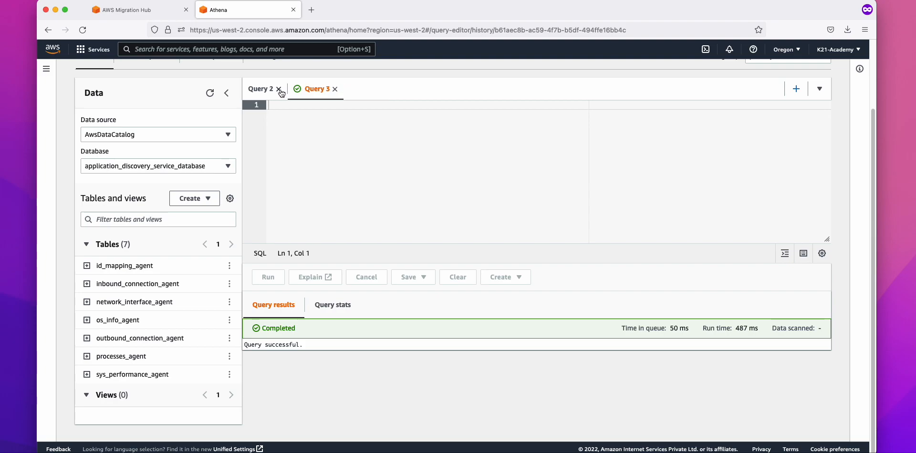
left_click(583, 278)
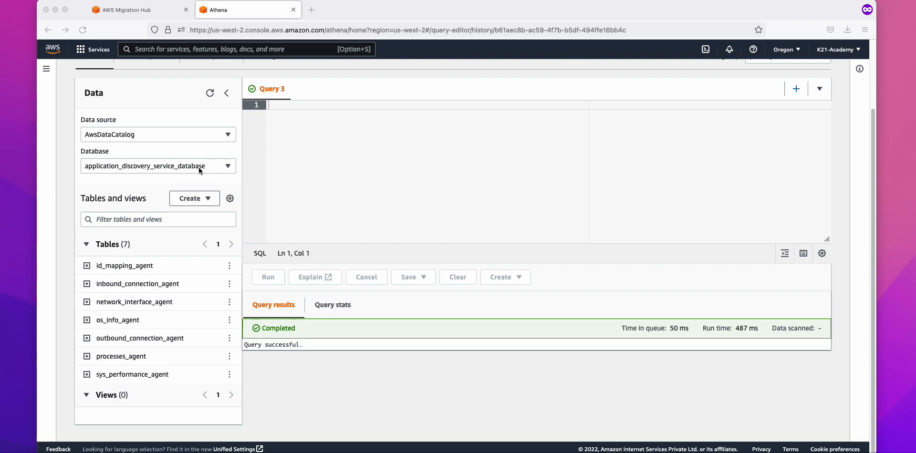
Step: Set Athena's query result location to the aws-application-discovery-service-euahoomzd9ljoqltohjoxeng0 S3 bucket and save the settings
scroll(265, 148, "up", 3)
left_click(264, 136)
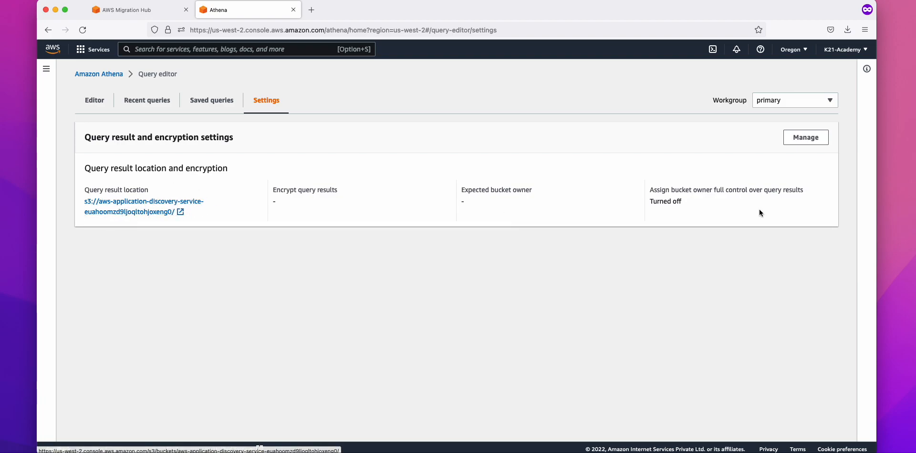
left_click(806, 137)
left_click(310, 169)
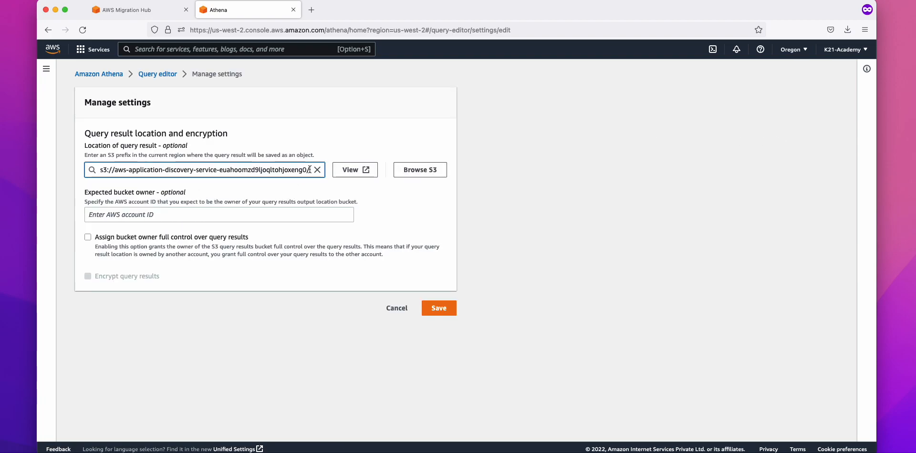
left_click(317, 170)
left_click(420, 170)
left_click(118, 254)
left_click(66, 276)
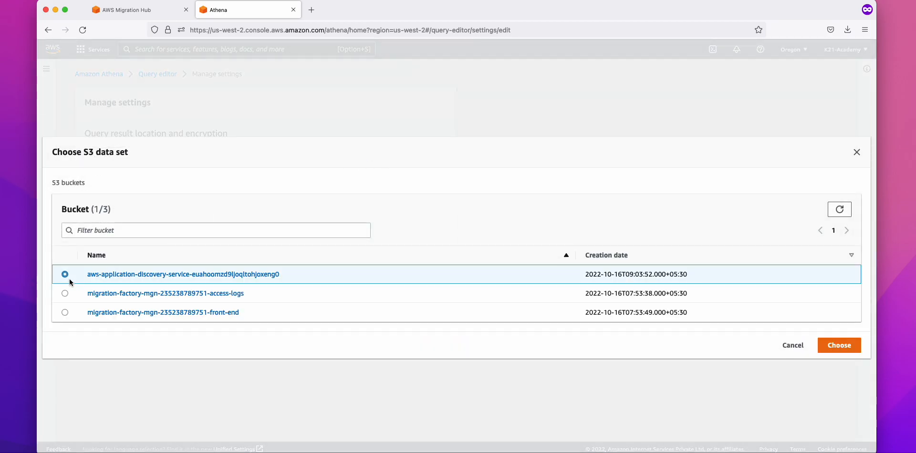
left_click(824, 344)
left_click(442, 309)
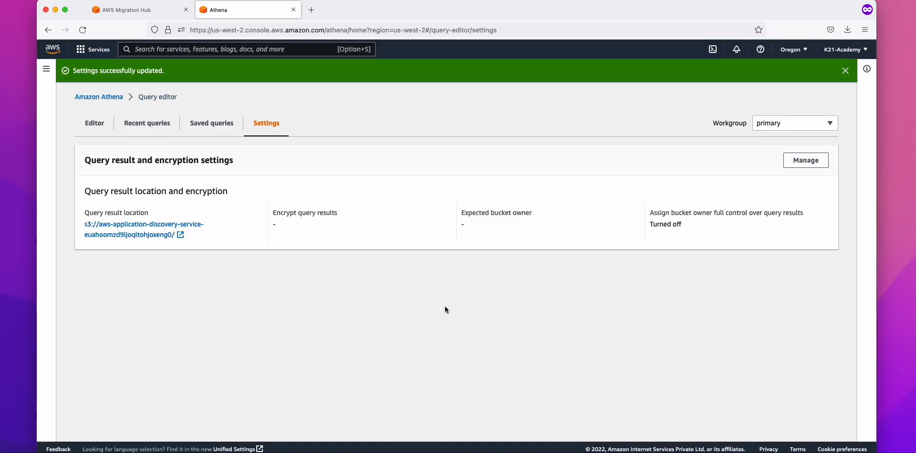
left_click_drag(84, 160, 422, 170)
Step: In Query 3, enter and run a statement creating view hostname_ip_helper with distinct host_name, agent_id and ip_address from os_info_agent and network_interface_agent joined on agent_id
left_click(94, 124)
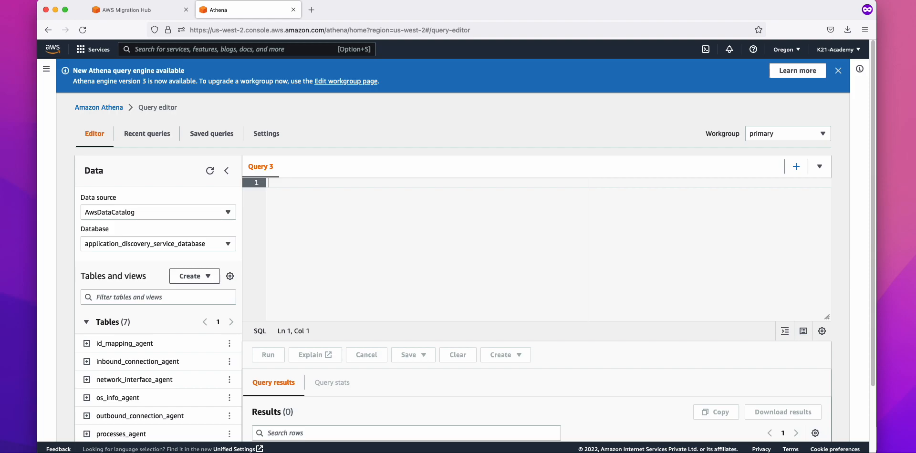
key("super+Tab")
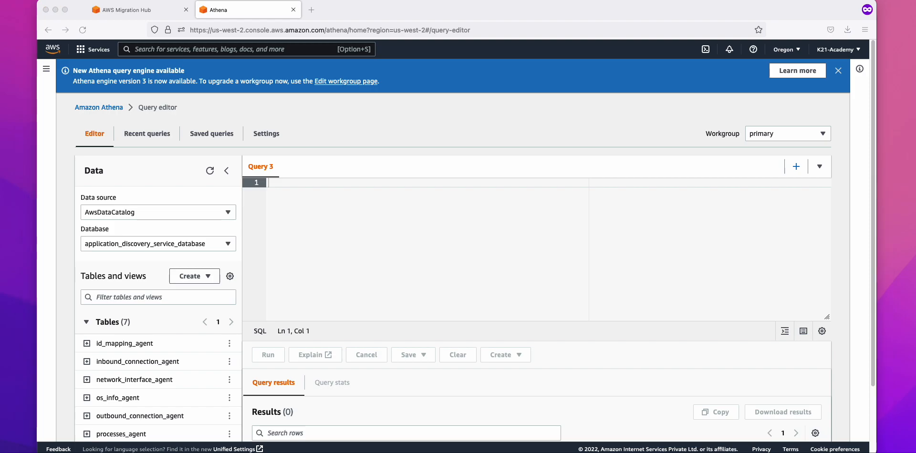
left_click(373, 180)
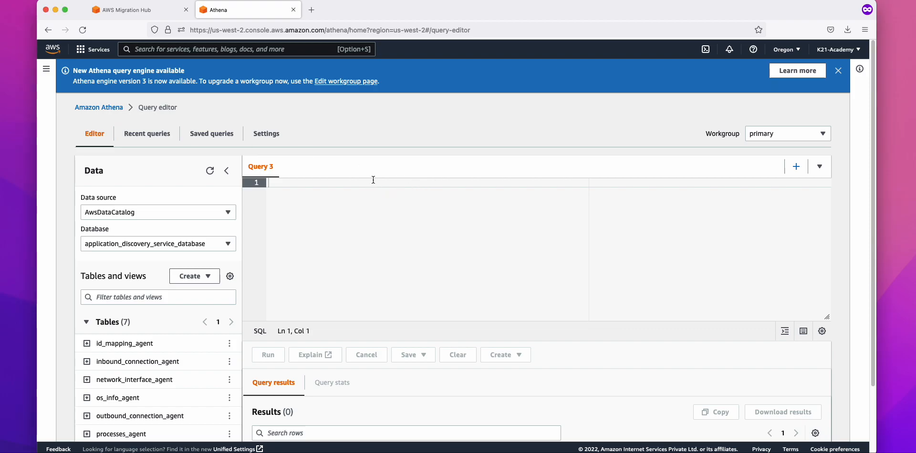
key("super+v")
left_click(371, 183)
type("CREATE OR REPLACE VIEW hostname_ip_helper AS SELECT DISTINCT   \"os\".\"host_name\" , \"nic\".\"agent_id\" , \"nic\".\"ip_address\" FROM   os_info_agent os , network_interface_agent nic WHERE (\"os\".\"agent_id\" = \"nic\".\"agent_id\");")
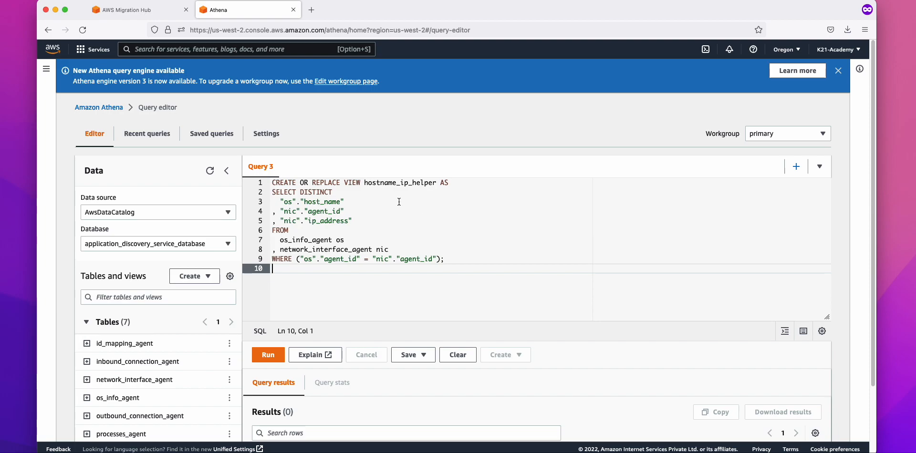
left_click_drag(463, 266, 267, 179)
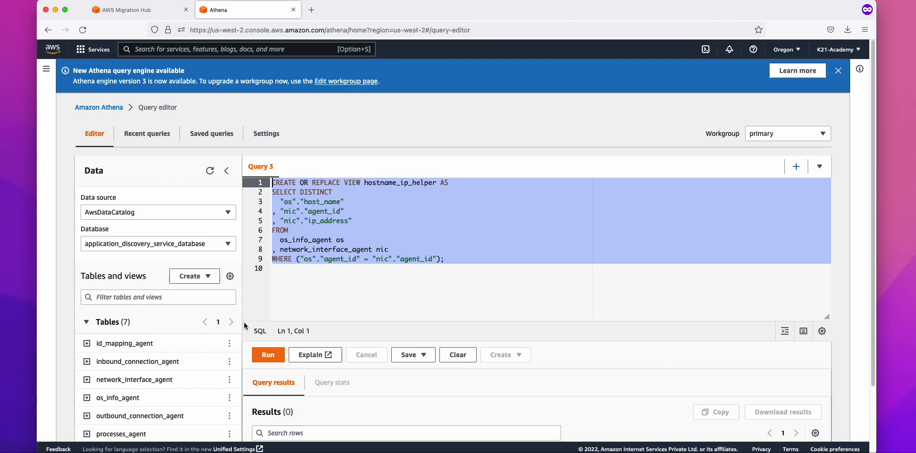
left_click(266, 353)
Step: Preview the hostname_ip_helper view from the application discovery database
scroll(354, 276, "down", 3)
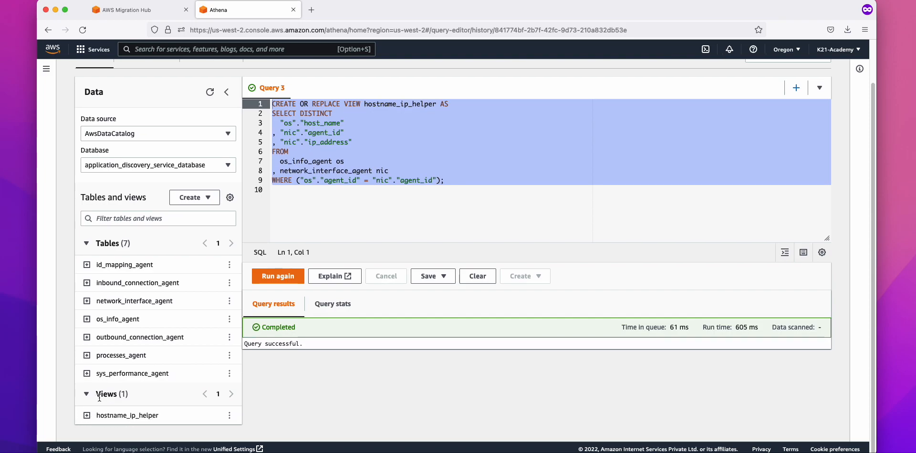
left_click(229, 418)
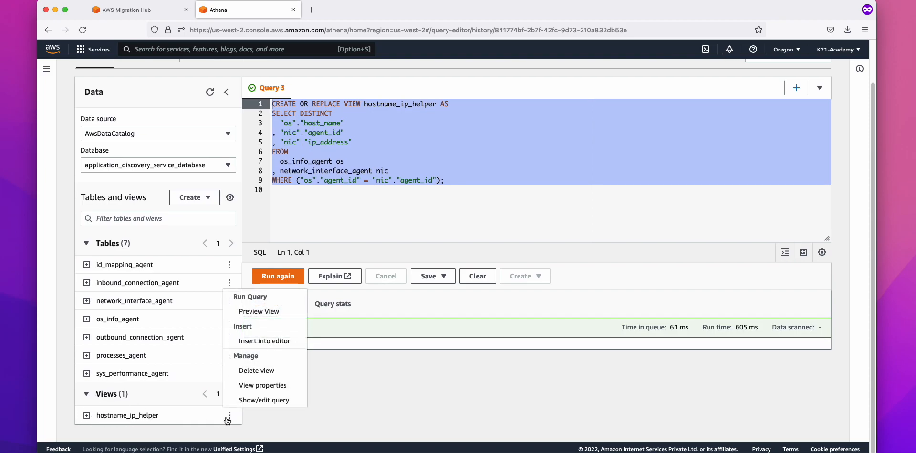
left_click(267, 312)
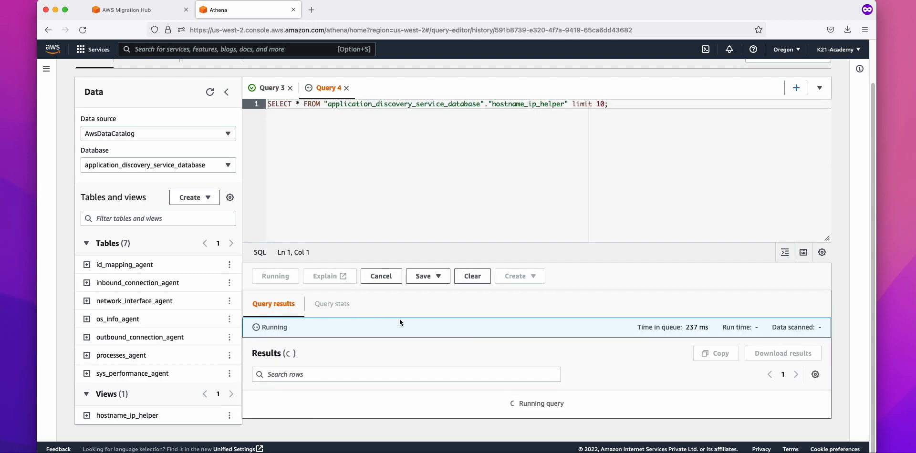
scroll(449, 332, "down", 3)
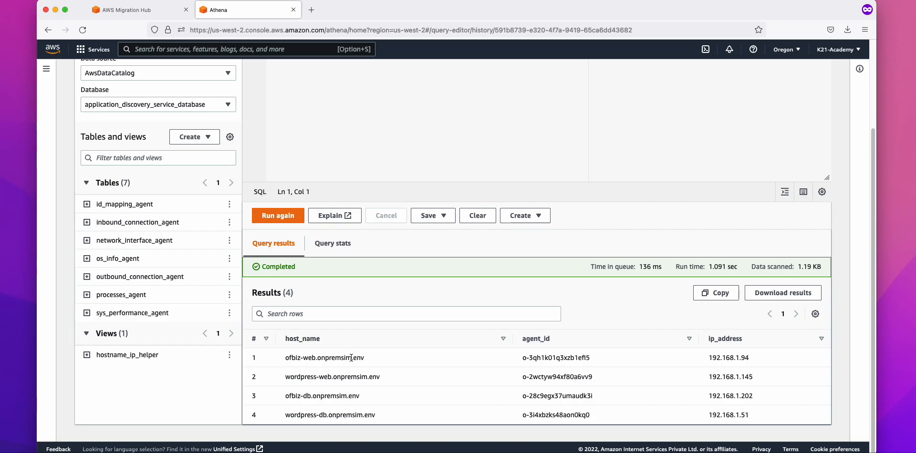
Step: Examine the host names, IP addresses and agent IDs in the preview results, and compare them with the columns selected in Query 3
left_click_drag(285, 377, 327, 378)
left_click_drag(290, 396, 329, 416)
left_click_drag(723, 358, 749, 358)
left_click_drag(710, 377, 743, 377)
left_click(730, 394)
left_click_drag(523, 361, 577, 381)
left_click_drag(552, 397, 594, 398)
left_click_drag(539, 415, 587, 415)
left_click(645, 382)
scroll(650, 373, "up", 3)
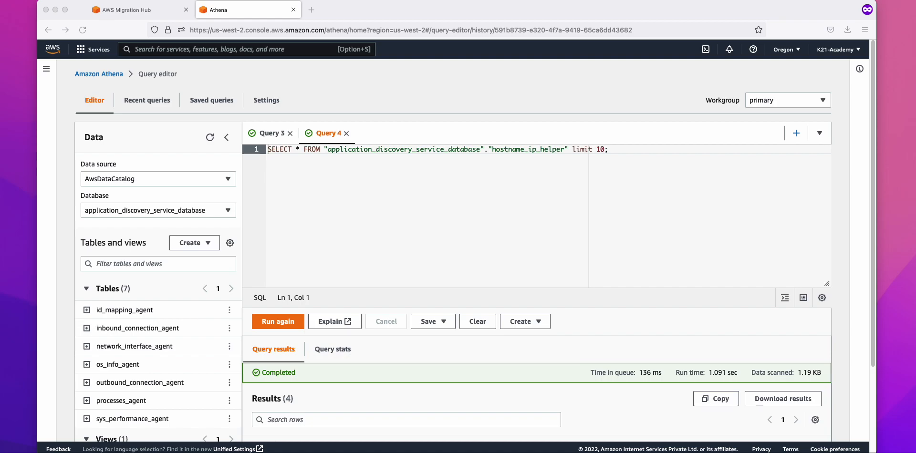
left_click(276, 133)
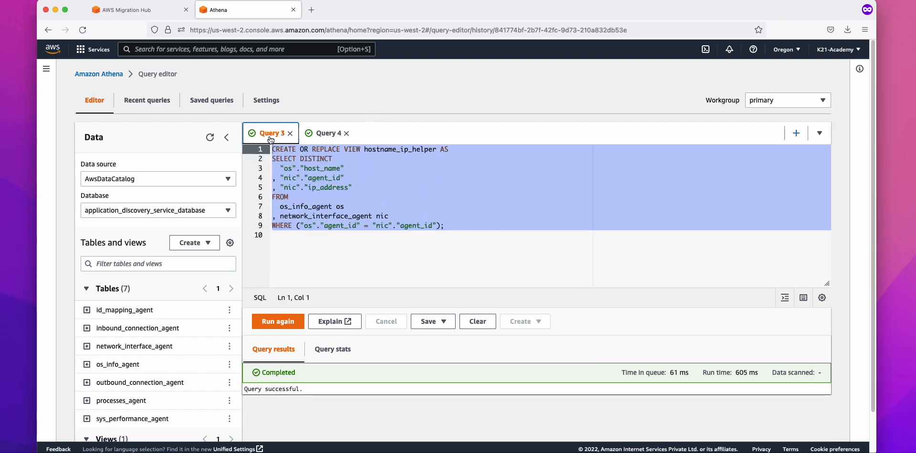
left_click(337, 187)
left_click_drag(354, 188, 268, 167)
left_click(360, 200)
Step: Run a new query selecting OS, CPU, storage, RAM, disk and network metrics from sys_performance_agent and OS_INFO_agent matched on agent_id, limited to 10 rows
left_click(796, 134)
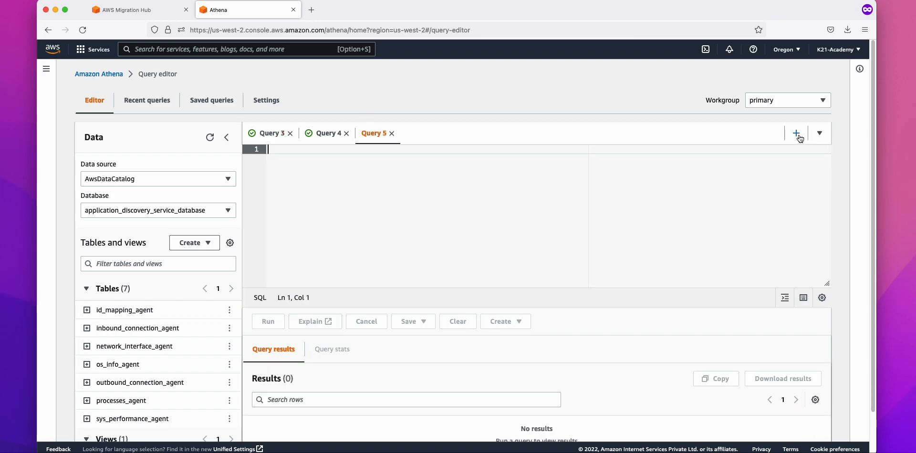
key("super+v")
scroll(407, 237, "up", 2)
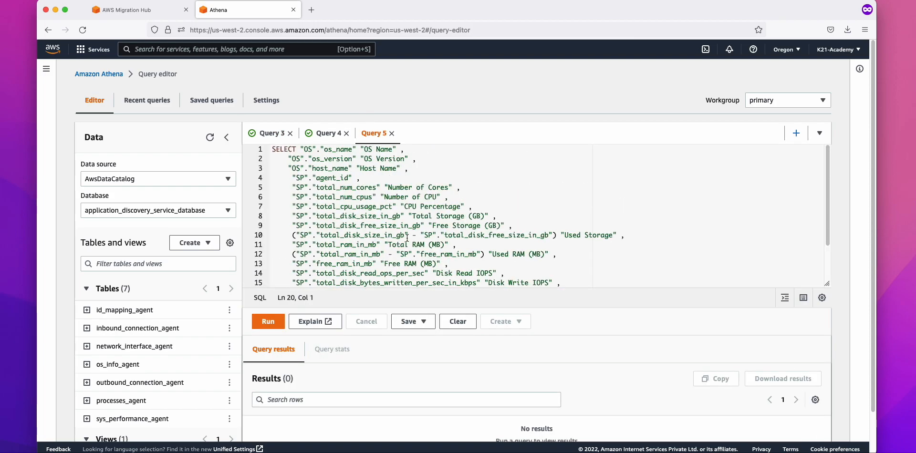
scroll(443, 190, "down", 2)
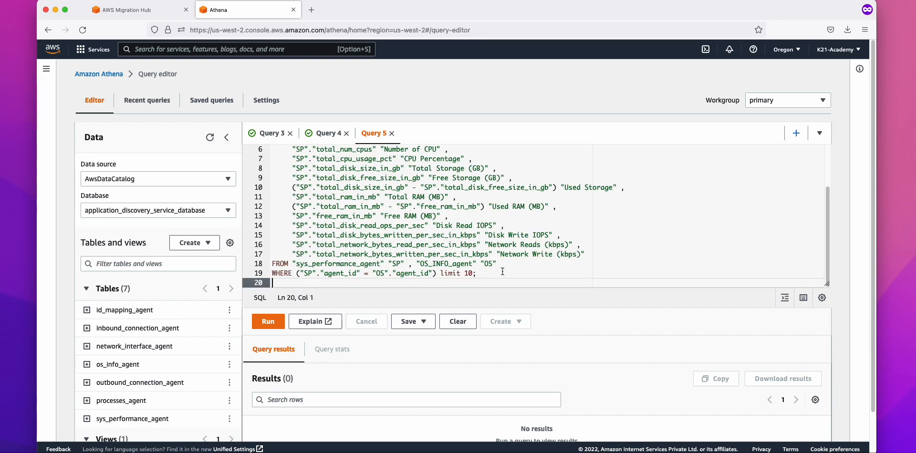
left_click_drag(505, 276, 235, 131)
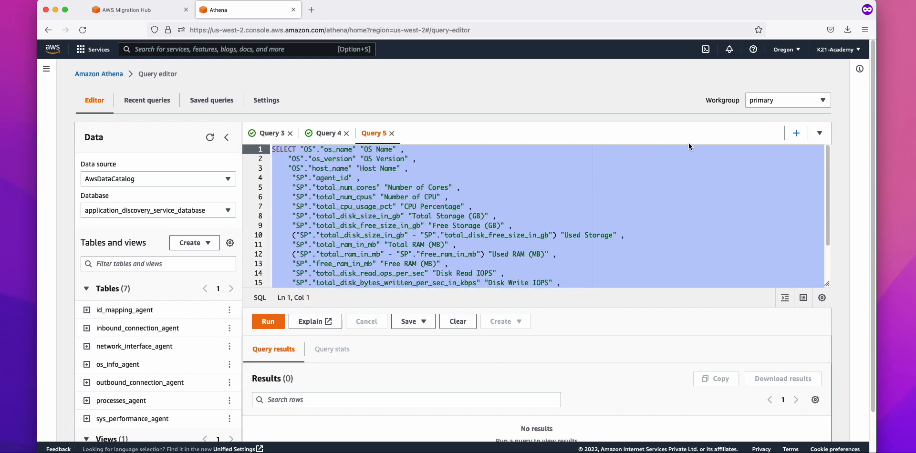
left_click(254, 320)
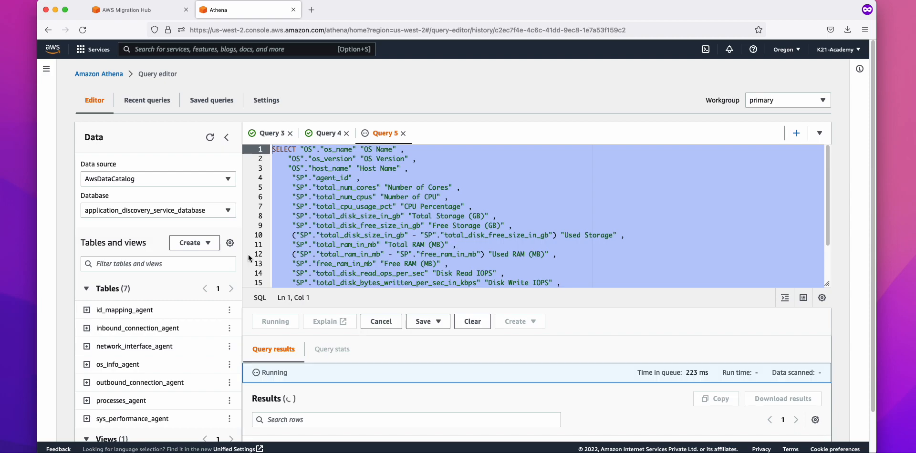
Step: Examine all columns of the performance query results, from OS name and host name through storage, RAM, disk and network figures
scroll(247, 260, "down", 2)
scroll(246, 260, "down", 5)
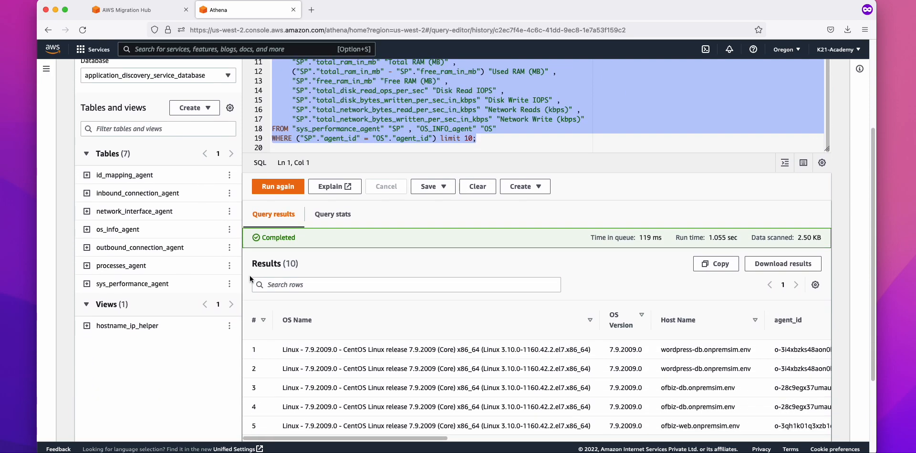
scroll(490, 334, "down", 4)
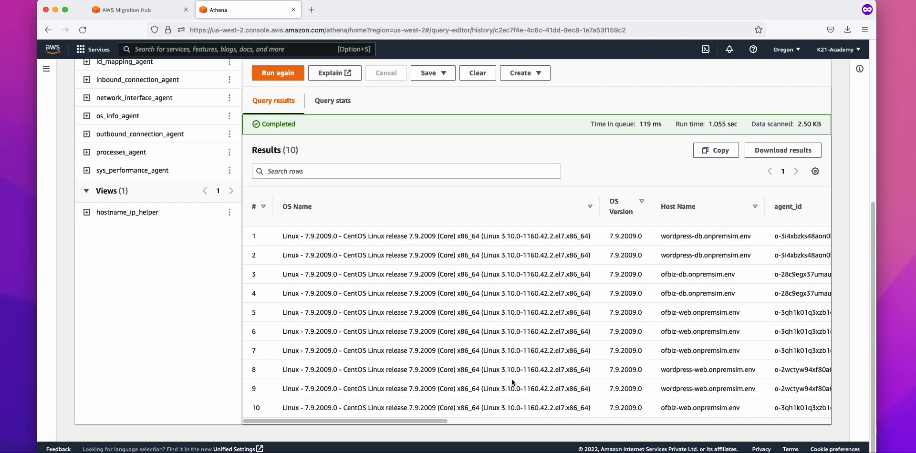
left_click_drag(433, 421, 782, 412)
scroll(215, 271, "up", 3)
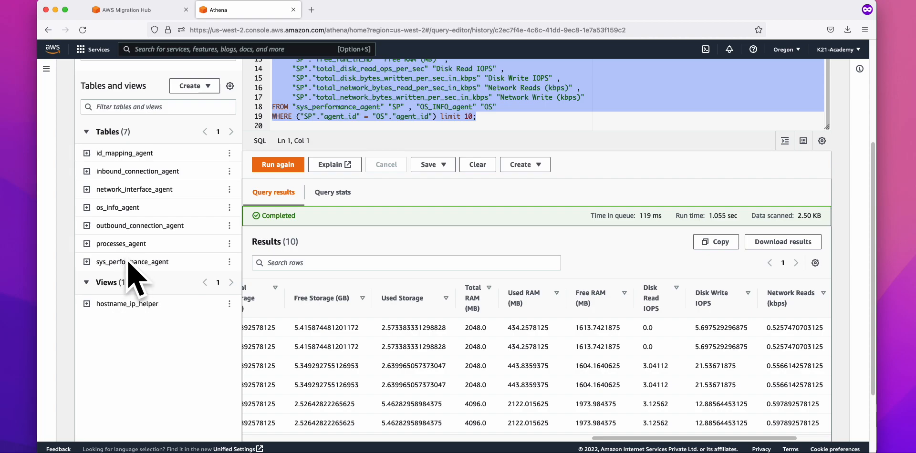
scroll(477, 334, "down", 3)
left_click_drag(680, 429, 275, 373)
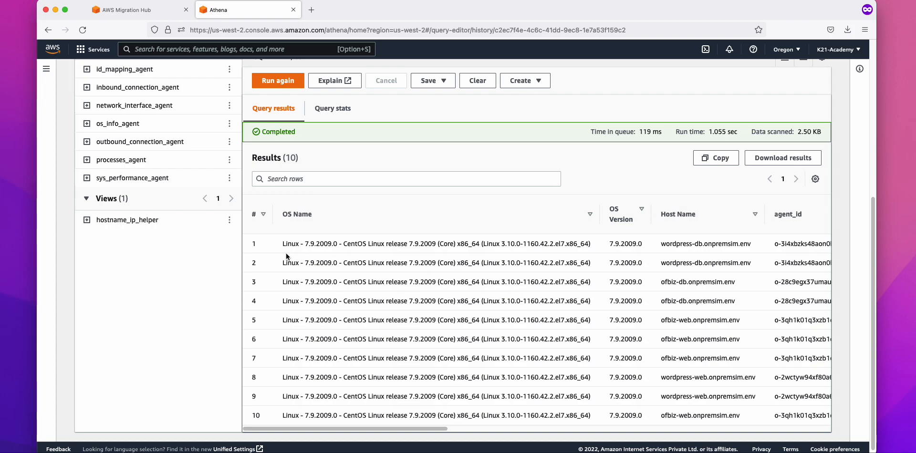
scroll(210, 270, "up", 5)
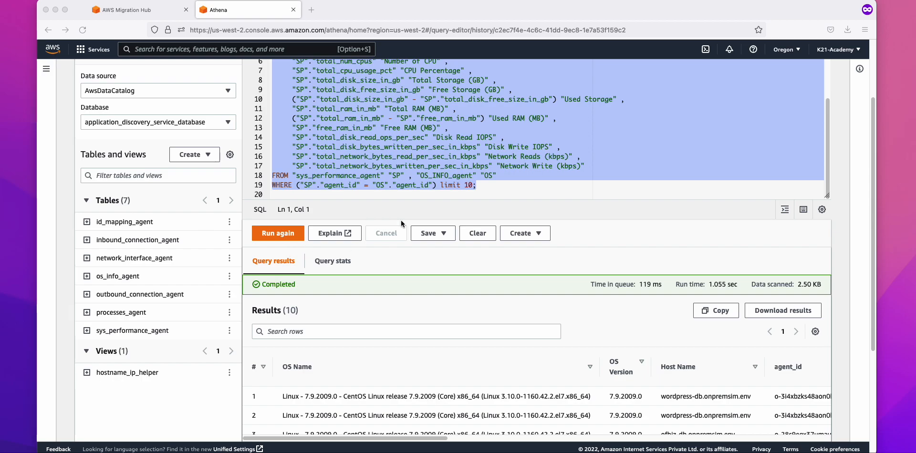
scroll(507, 196, "up", 3)
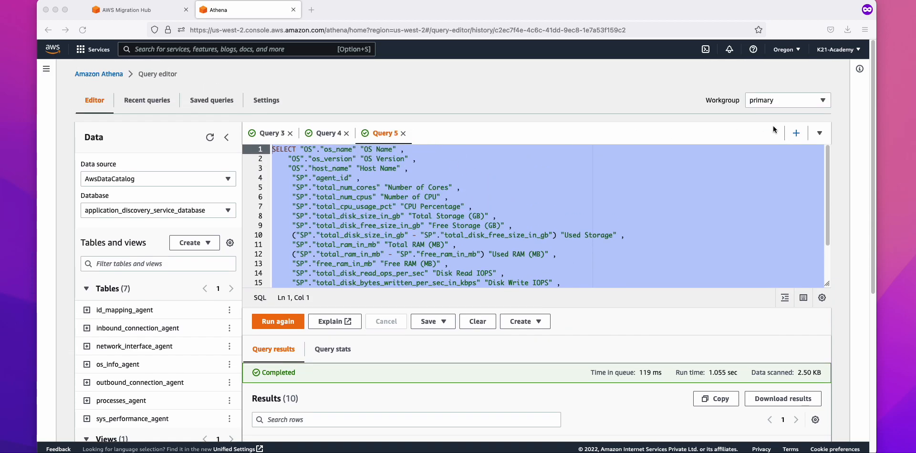
Step: In a new query, enter and run a clean statement creating view valid_outbound_ips_helper with distinct source_ip from outbound_connection_agent
left_click(796, 133)
type("2 3 4 CREATE OR REPLACE VIEW valid_outbound_ips_helper AS SELECT DISTINCT \"source_ip\" FROM   outbound_connection_agent;")
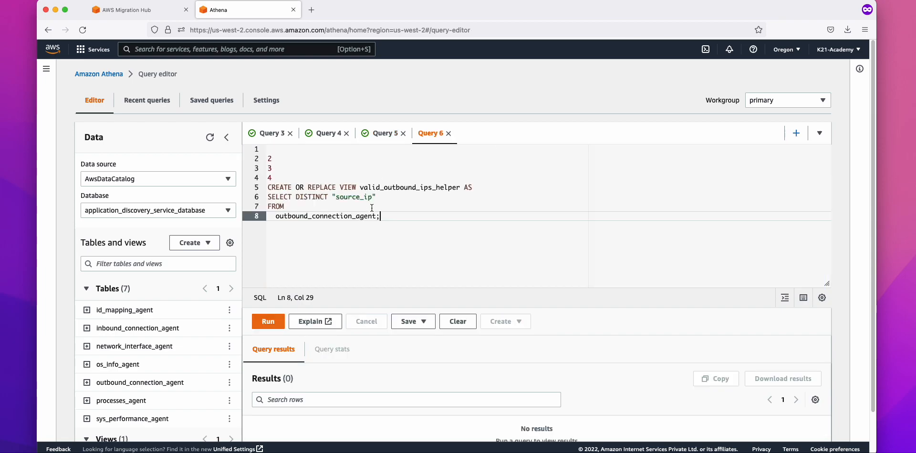
left_click_drag(286, 178, 193, 138)
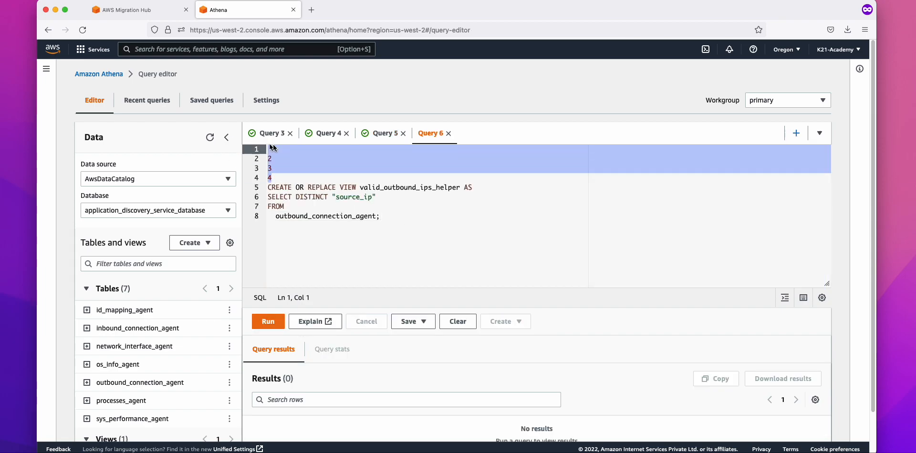
key("BackSpace")
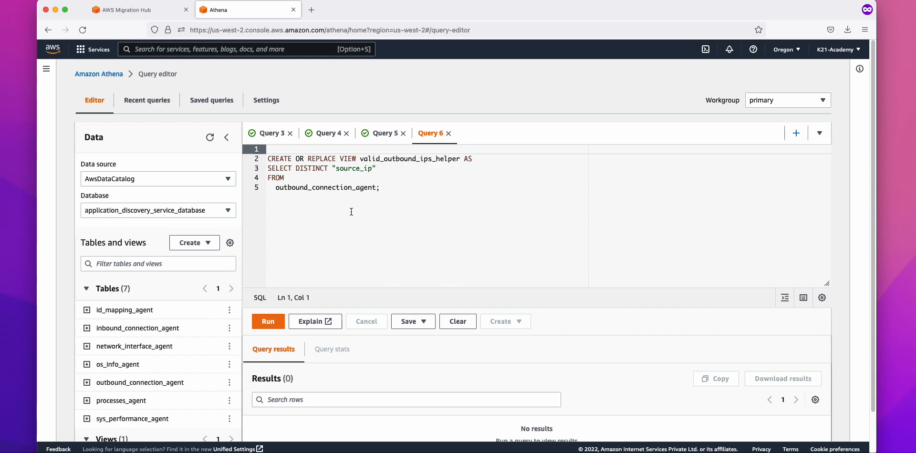
left_click(268, 158)
key("BackSpace")
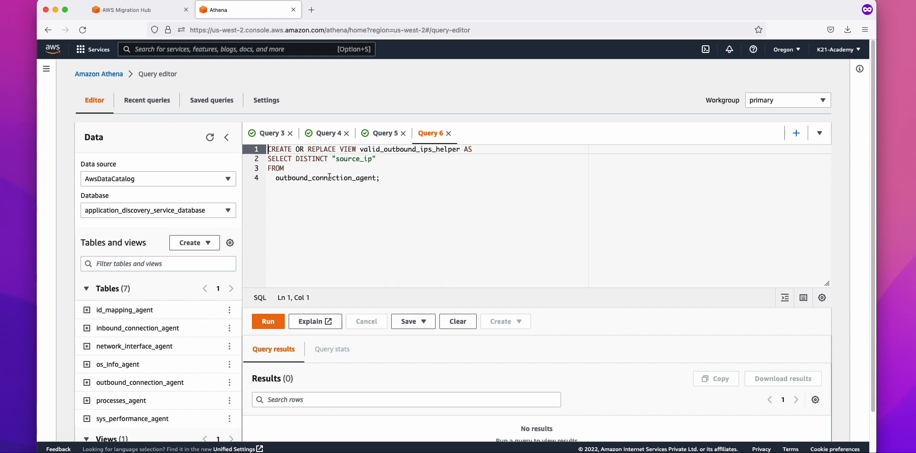
key("super+a")
left_click(268, 321)
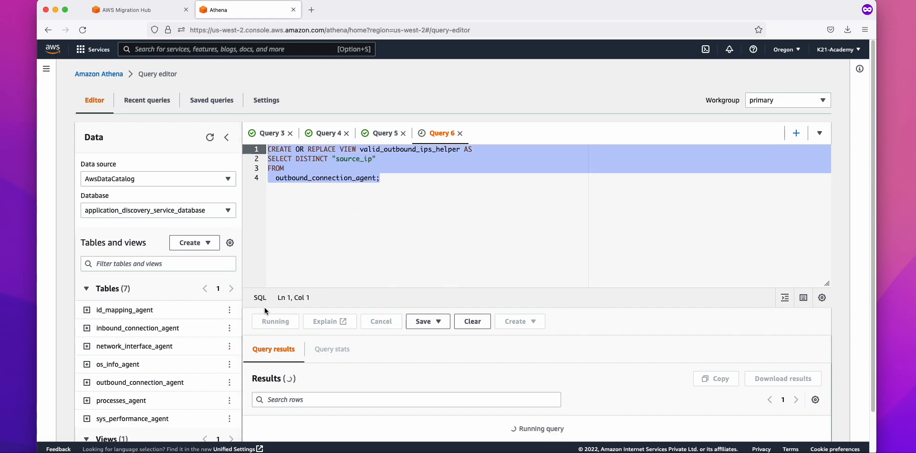
Step: Preview the valid_outbound_ips_helper view and review its source_ip results
scroll(401, 253, "down", 2)
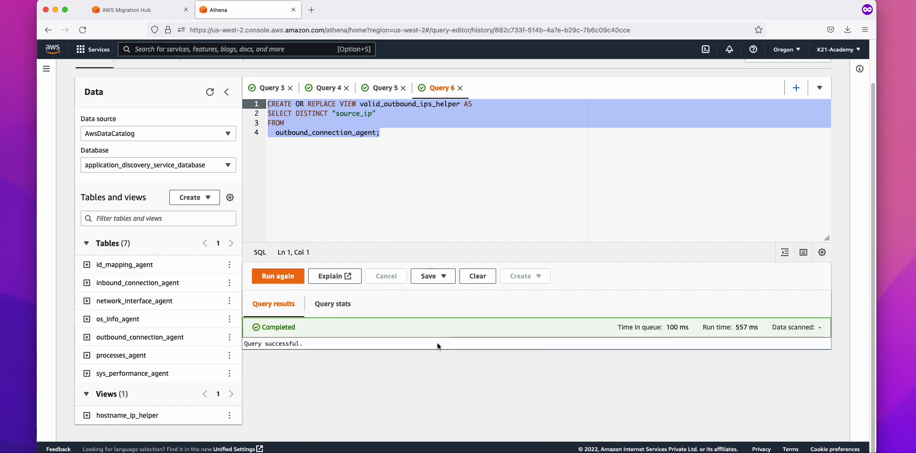
scroll(457, 366, "down", 1)
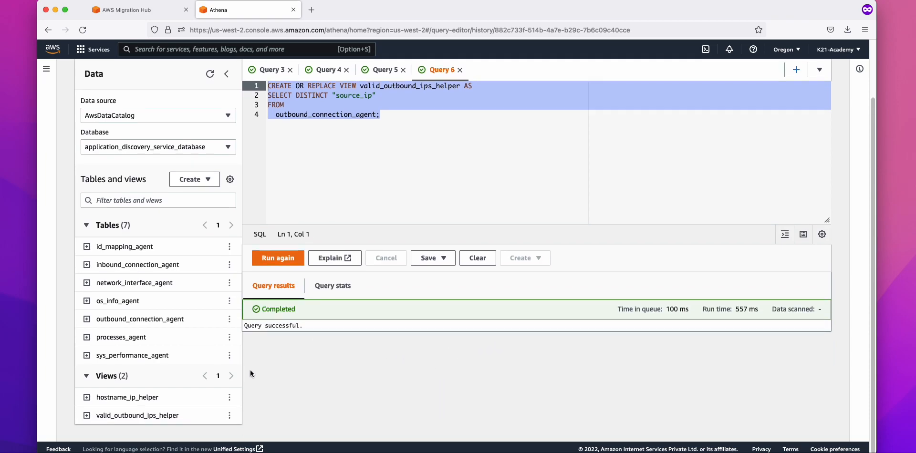
left_click(226, 420)
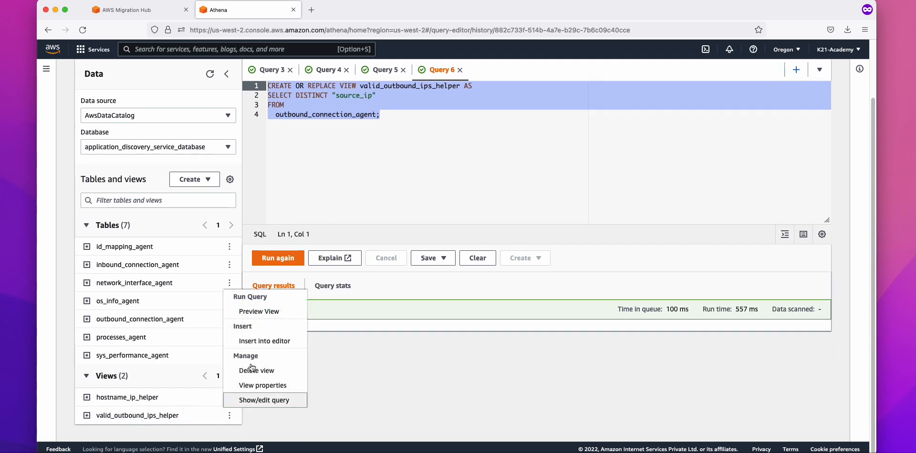
left_click(274, 313)
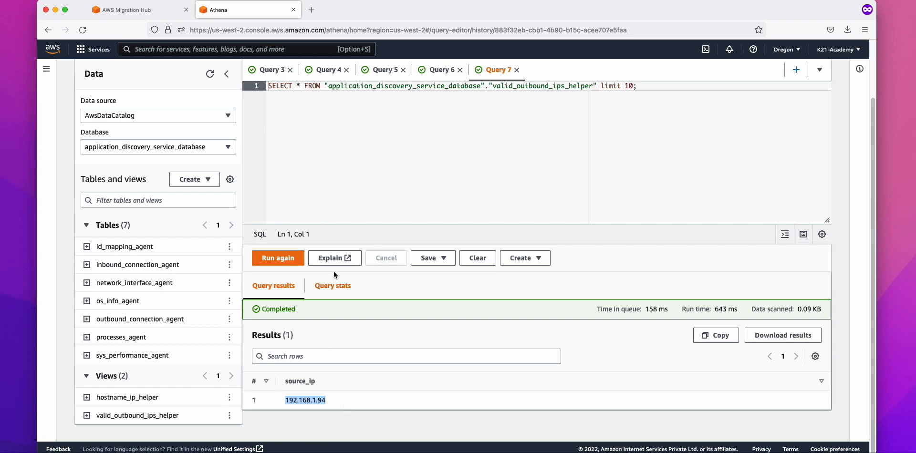
scroll(385, 253, "up", 3)
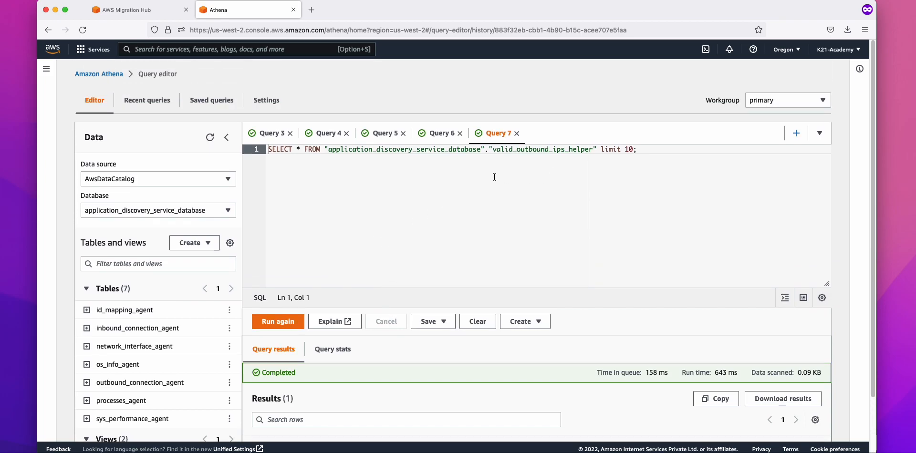
scroll(369, 187, "down", 3)
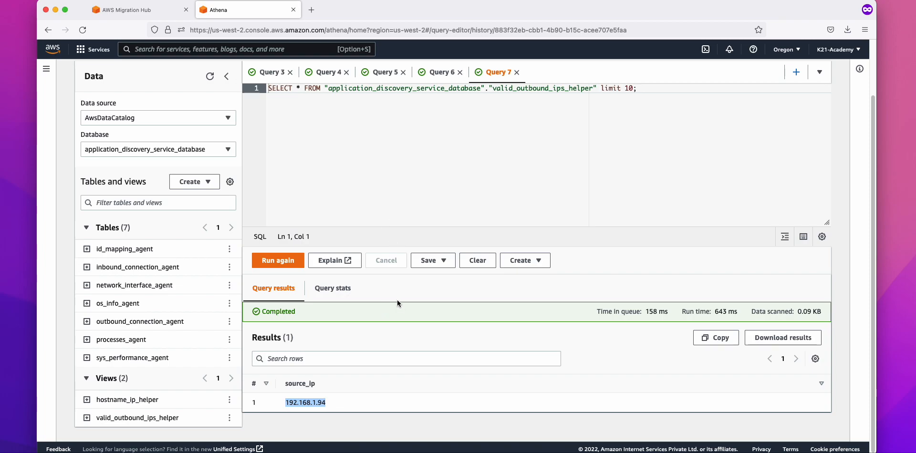
Step: Switch to the AWS Migration Hub browser tab, search the AWS services for ec2 and open EC2
left_click(144, 12)
left_click(243, 48)
type("ec2")
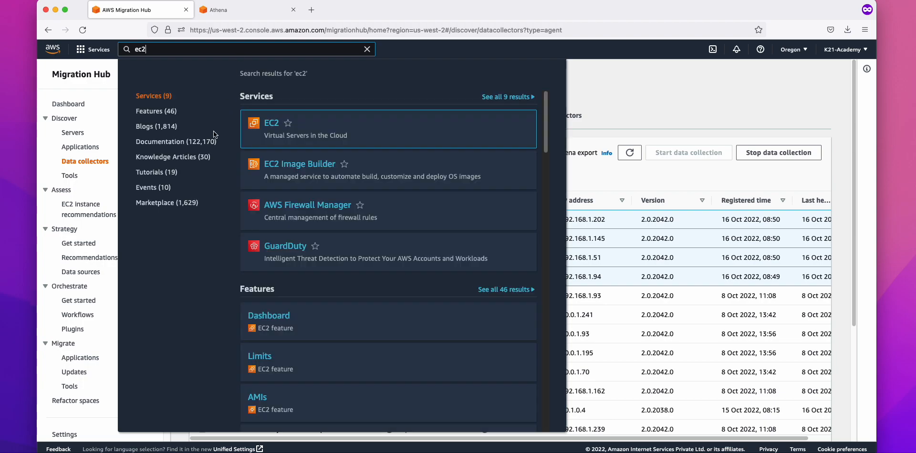
left_click(275, 123)
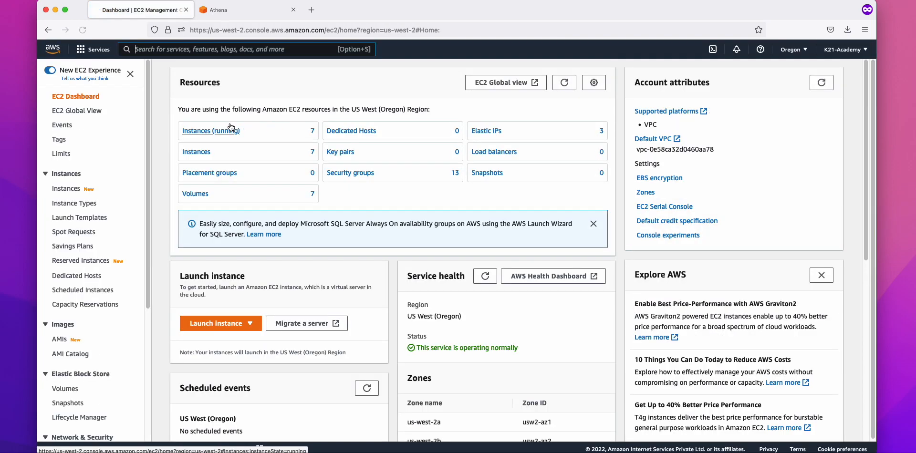
Step: Open the running EC2 instances, check the private IPv4 addresses from MID-Bastion through MID-OFBiz-WEB, and copy MID-OFBiz-WEB's private address
left_click(226, 129)
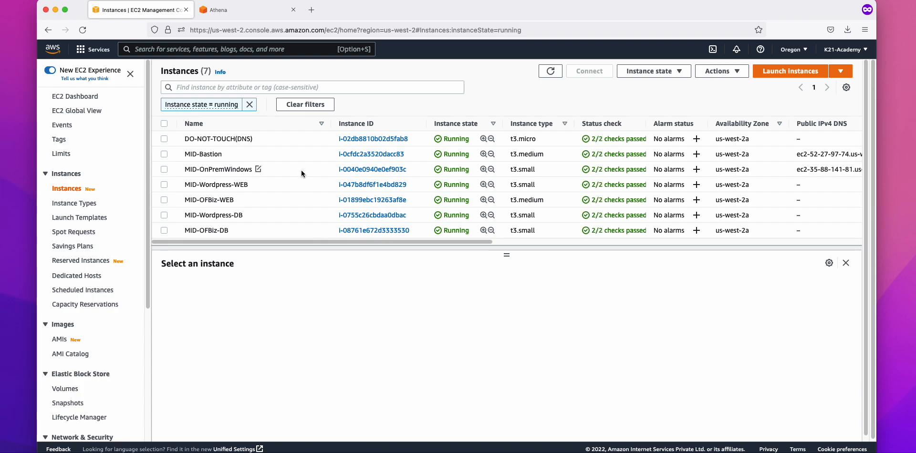
left_click(302, 158)
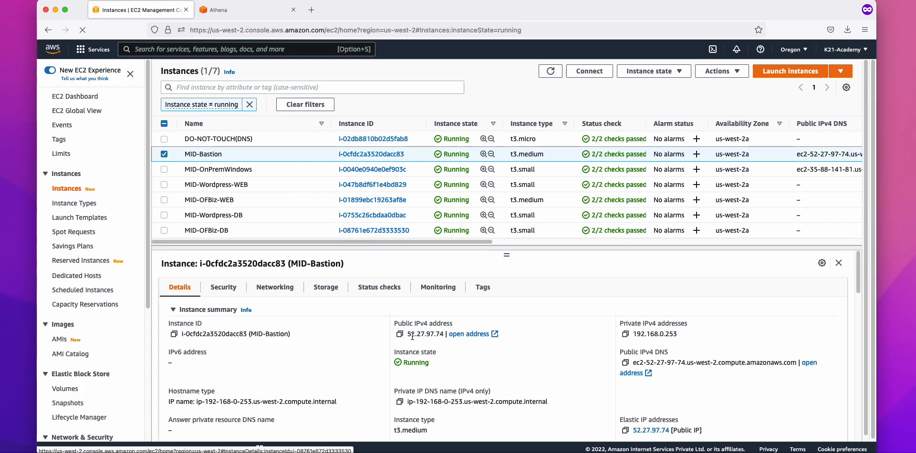
left_click_drag(633, 334, 705, 336)
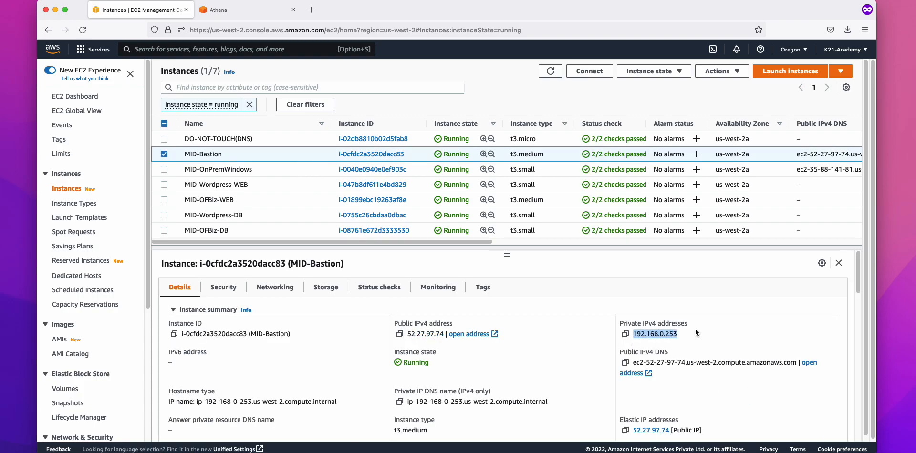
left_click(284, 170)
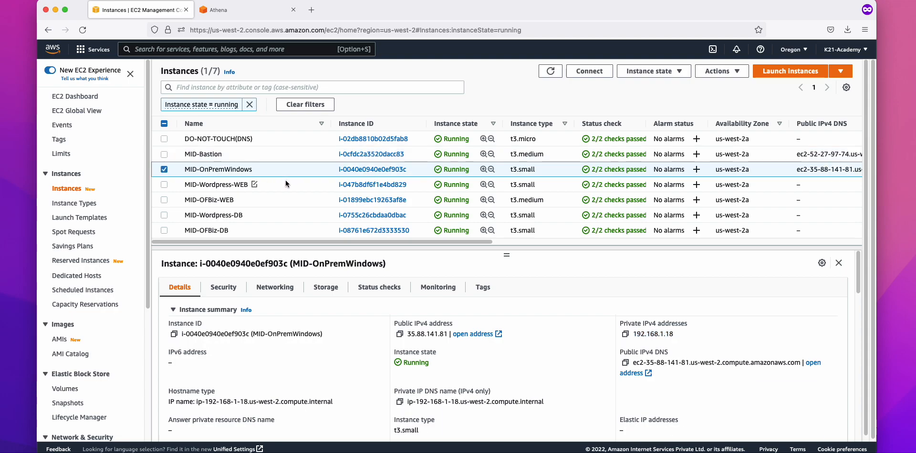
left_click(285, 185)
left_click(288, 198)
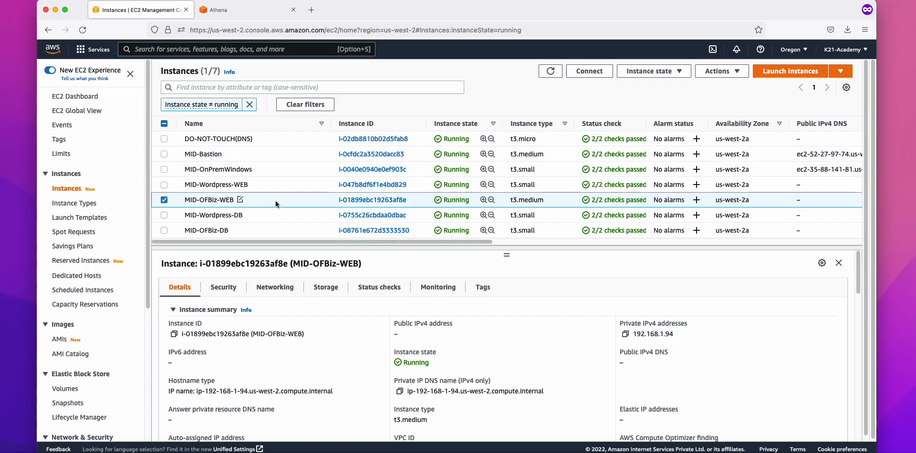
left_click(625, 334)
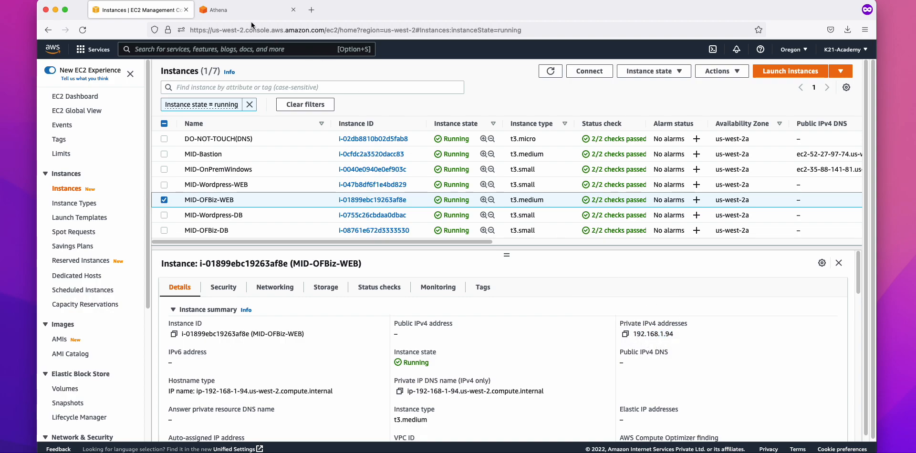
Step: Switch to the Athena browser tab and compare the source_ip result with the private address of MID-OFBiz-WEB
left_click(248, 14)
left_click(383, 397)
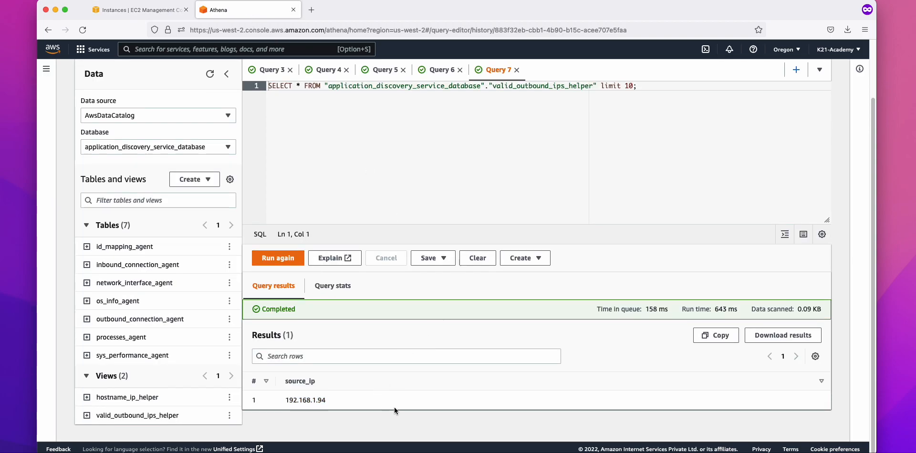
left_click_drag(285, 401, 335, 404)
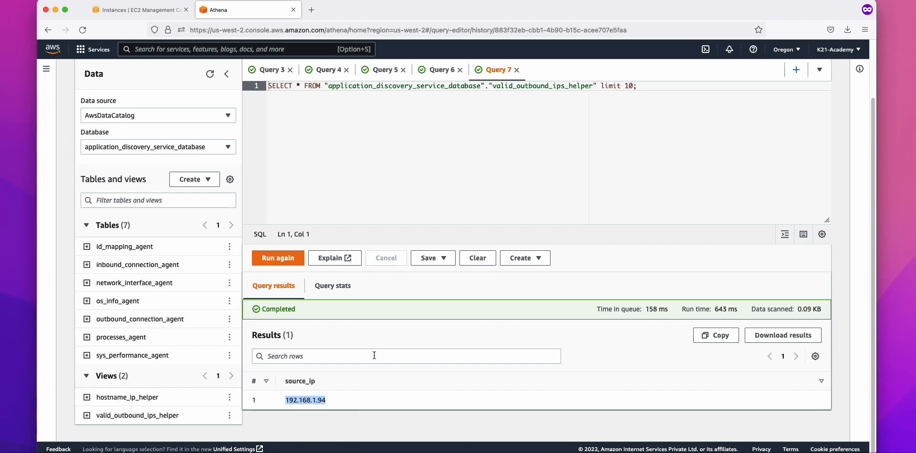
left_click(358, 411)
left_click_drag(285, 401, 333, 404)
scroll(384, 316, "up", 2)
scroll(384, 316, "down", 2)
left_click_drag(289, 400, 351, 403)
scroll(352, 190, "up", 2)
left_click_drag(692, 155, 268, 149)
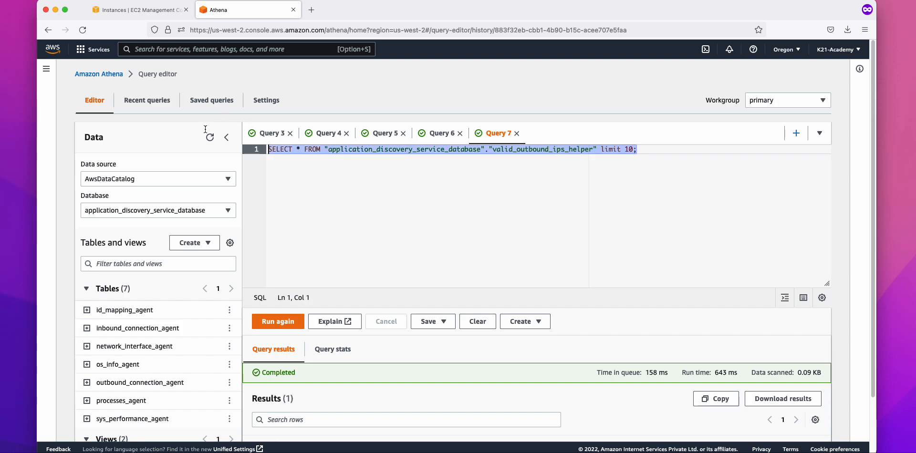
left_click(201, 214)
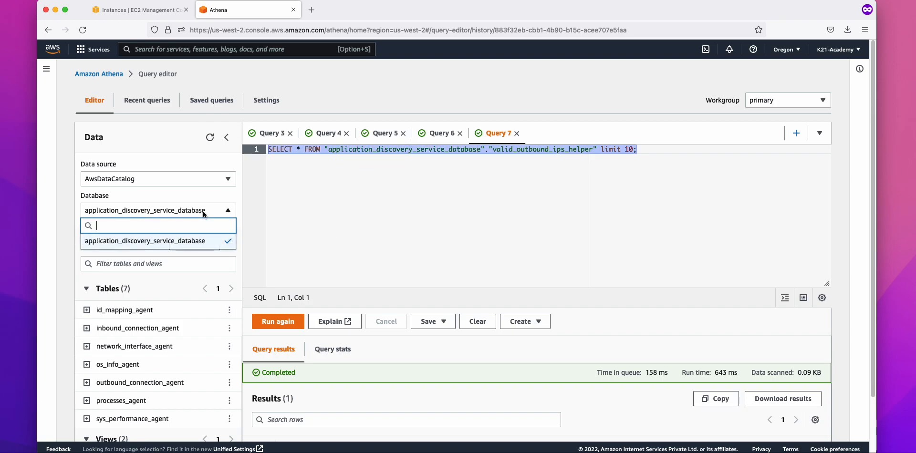
left_click(170, 211)
left_click(149, 210)
left_click(374, 232)
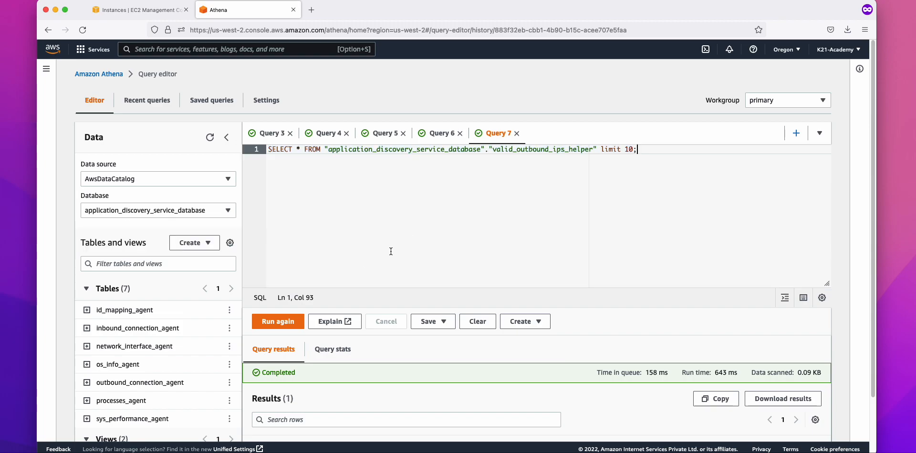
Step: Expand the os_info_agent table, preview its data and review the returned rows
scroll(108, 304, "down", 2)
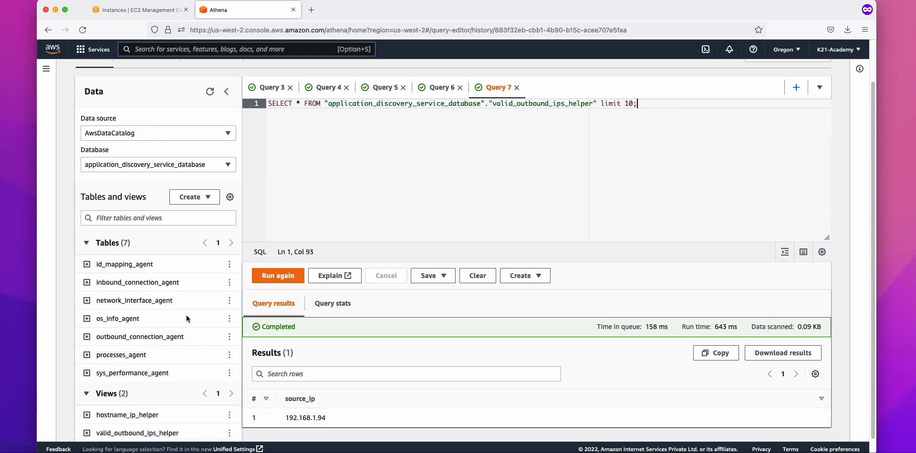
left_click(87, 319)
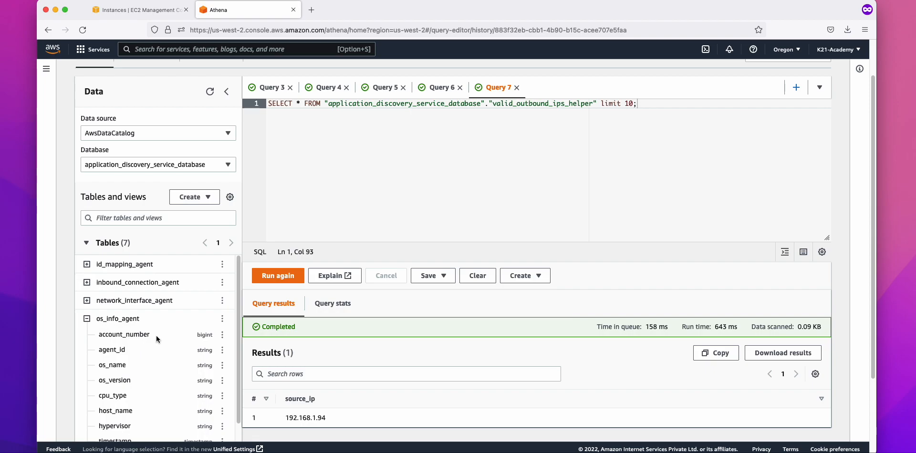
left_click(223, 319)
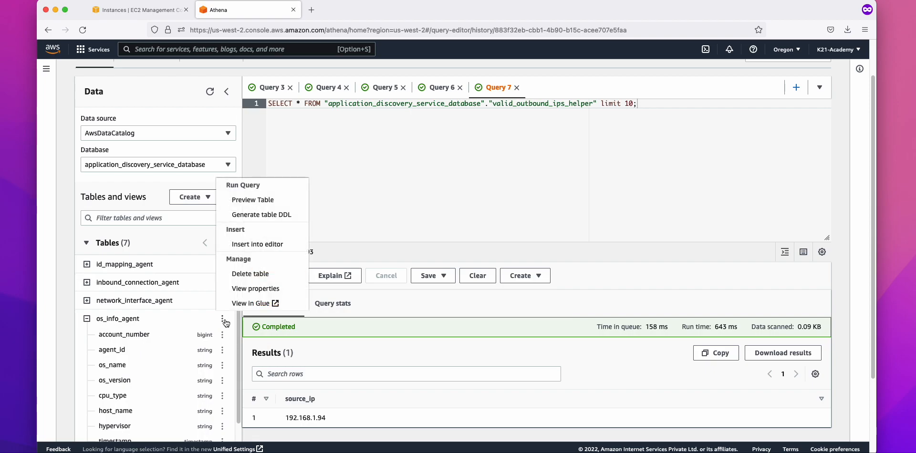
left_click(255, 202)
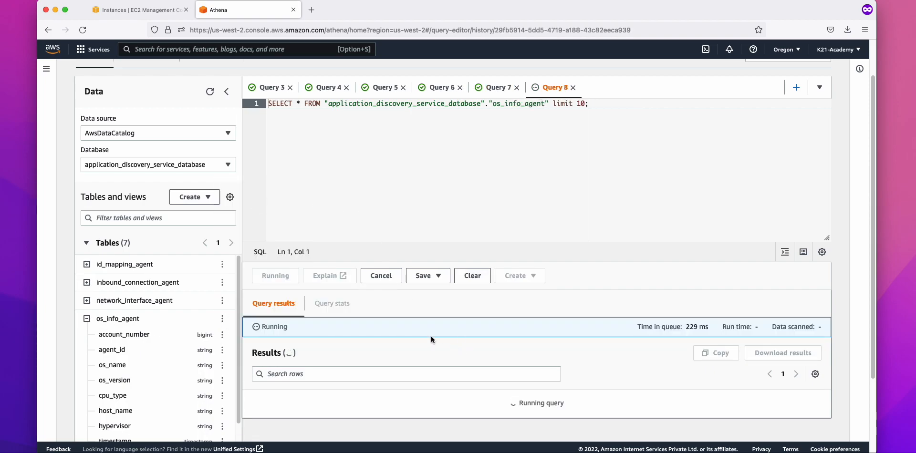
scroll(500, 376, "down", 3)
scroll(456, 359, "down", 4)
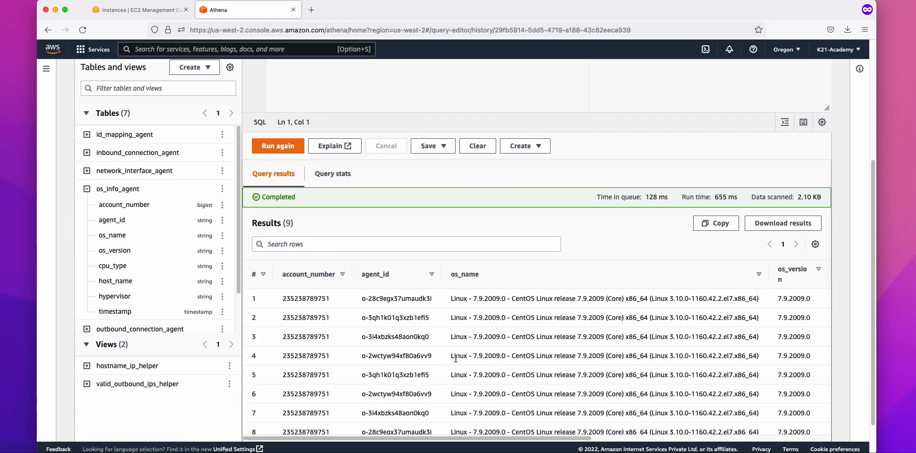
Step: Collapse os_info_agent, preview the network_interface_agent table and examine its IP address, gateway, net mask and timestamp columns
scroll(456, 357, "up", 2)
left_click(87, 191)
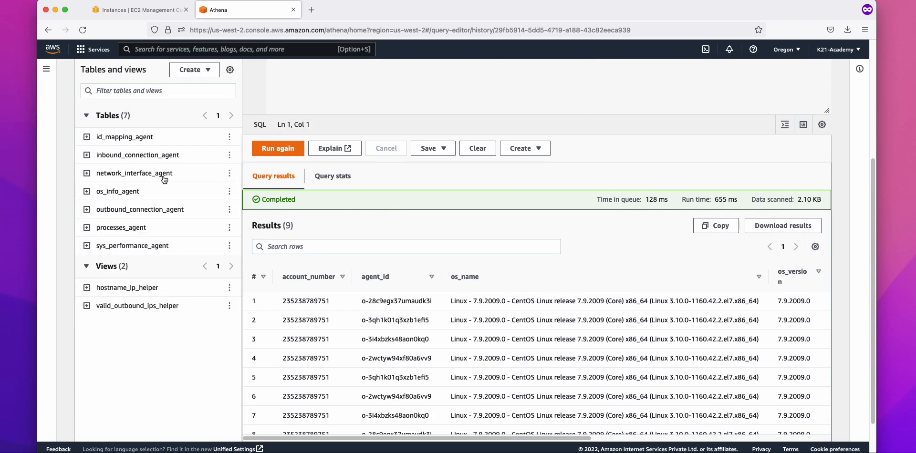
left_click(231, 173)
left_click(261, 203)
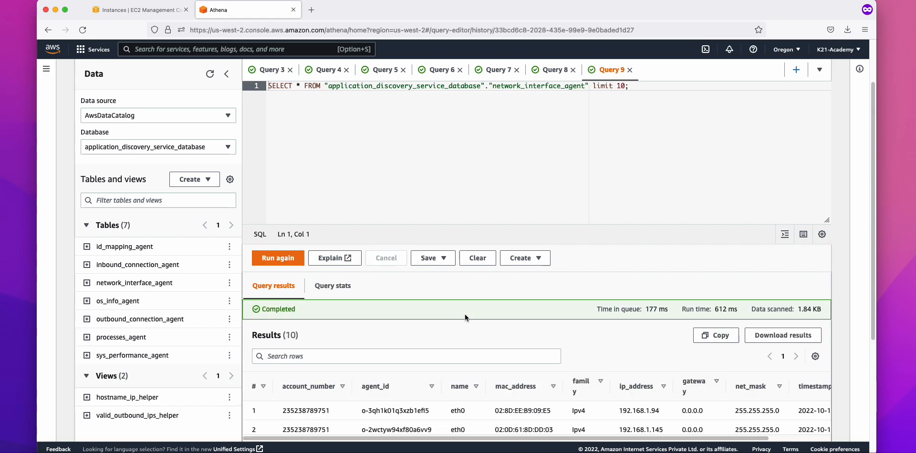
scroll(466, 346, "down", 2)
scroll(466, 346, "down", 5)
left_click_drag(425, 421, 530, 416)
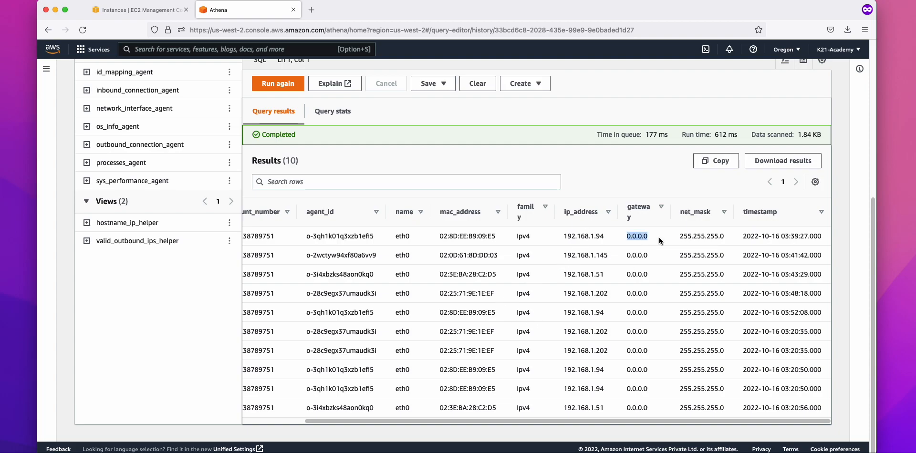
double_click(635, 313)
scroll(663, 347, "up", 10)
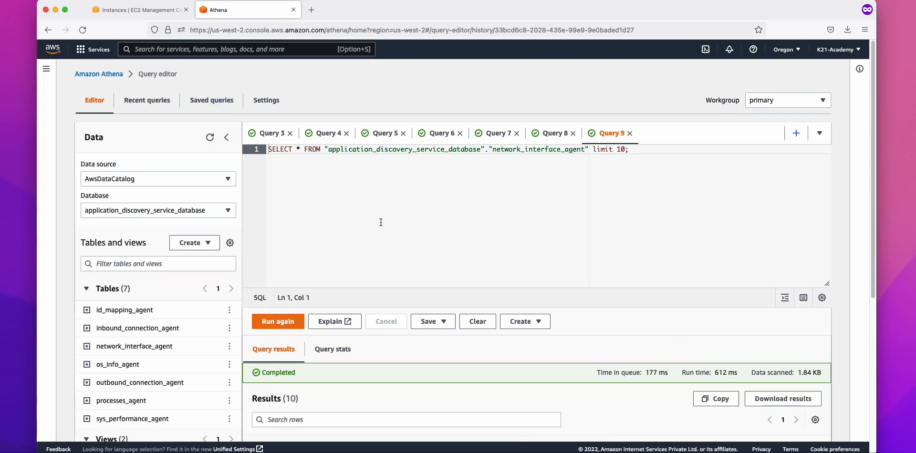
scroll(474, 212, "down", 2)
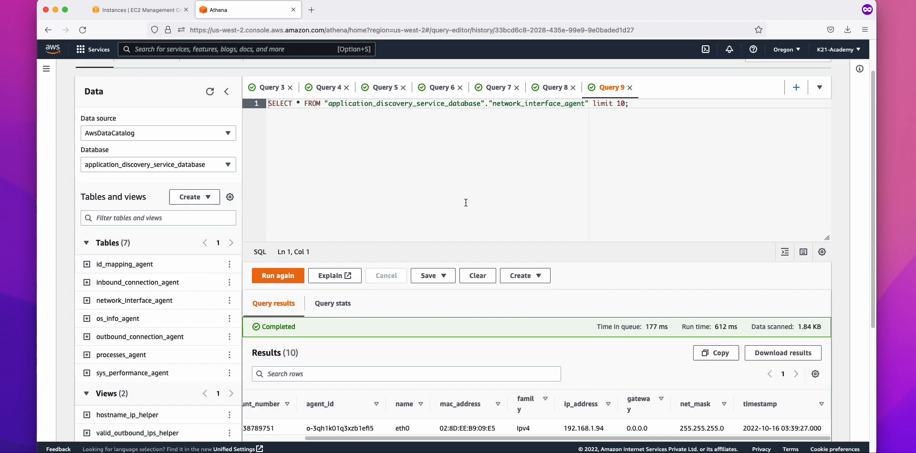
scroll(420, 206, "up", 2)
left_click_drag(635, 154, 170, 150)
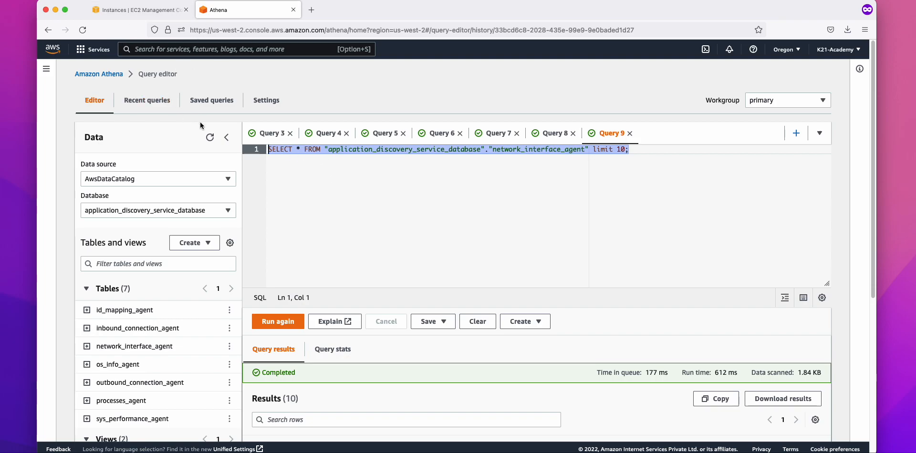
Step: Switch to the EC2 browser tab, search the AWS services for migra and open AWS Migration Hub
left_click(136, 10)
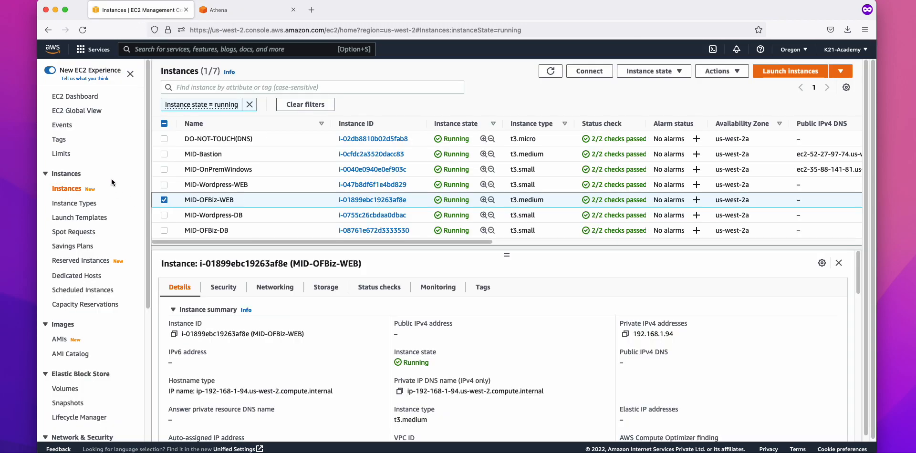
left_click(157, 50)
type("migra")
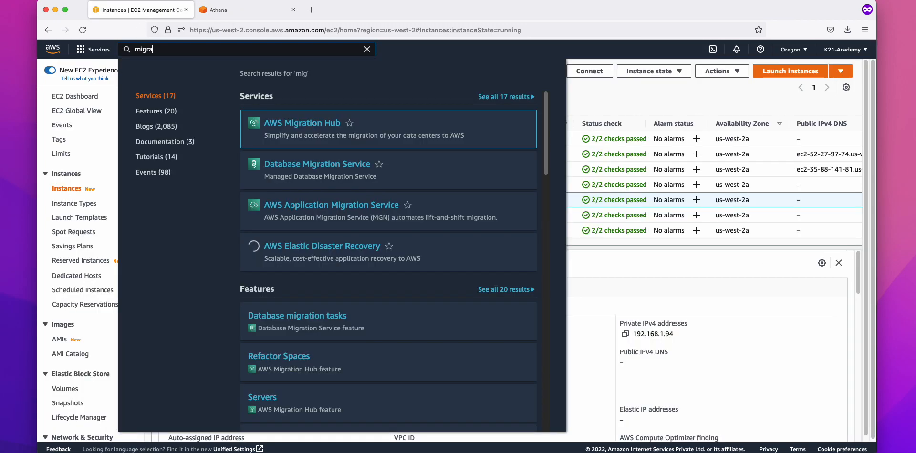
left_click(292, 120)
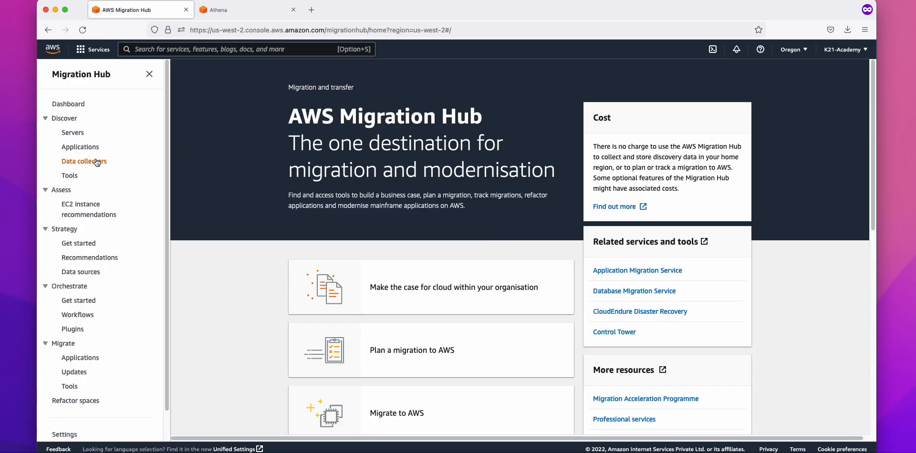
Step: List the discovery agents among the data collectors, sorted by collection status, and select the four agents that are collecting
left_click(85, 162)
left_click(434, 118)
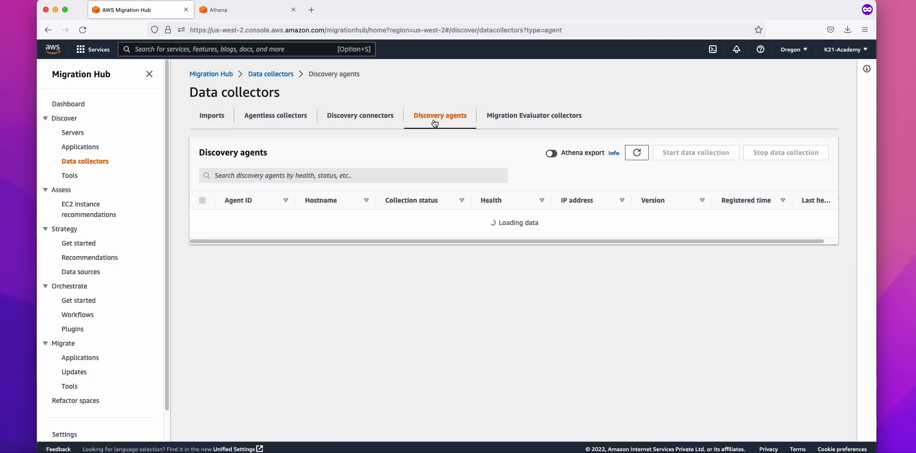
left_click(422, 209)
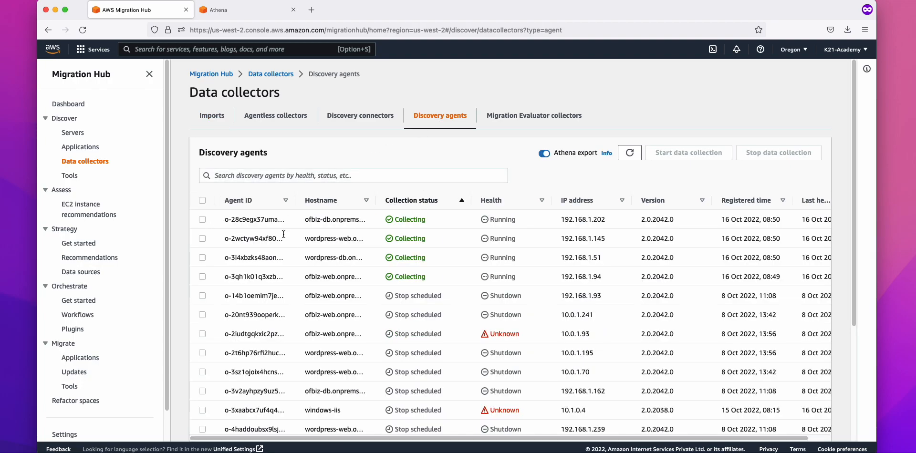
left_click(203, 220)
left_click(202, 238)
left_click(203, 258)
left_click(203, 278)
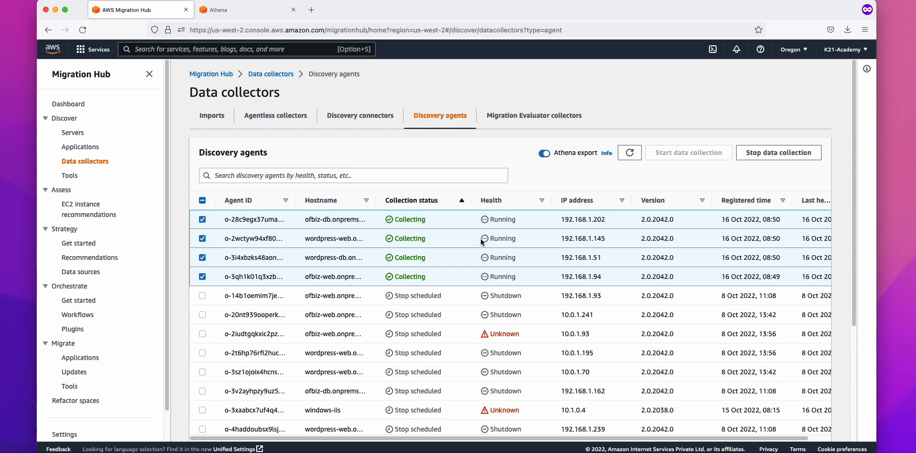
Step: Create a new application named Wordpress among the discovered applications, leaving the description empty
left_click(85, 151)
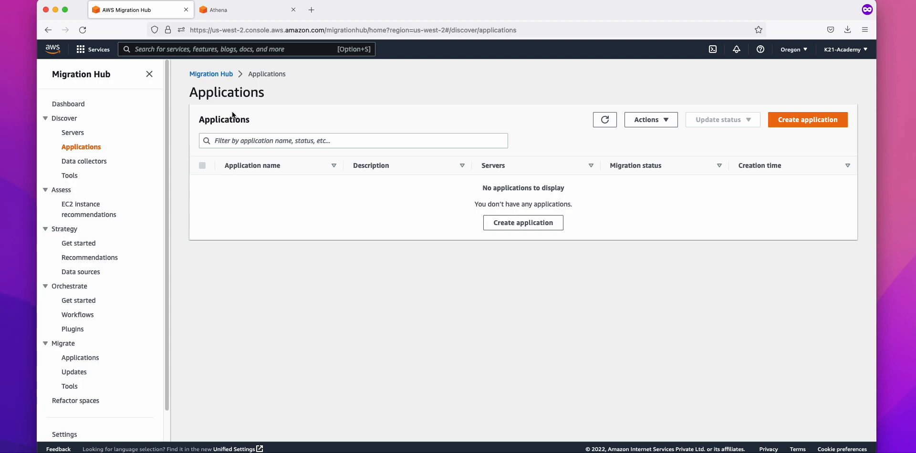
double_click(237, 95)
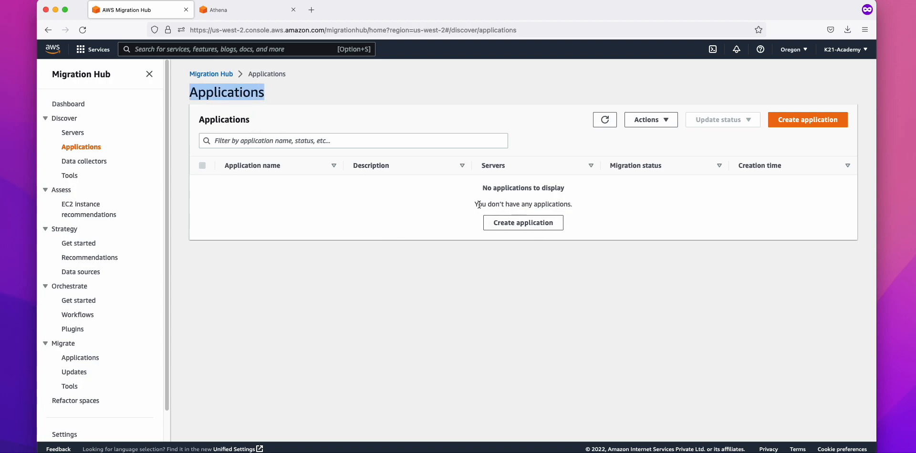
left_click_drag(475, 204, 547, 203)
left_click(533, 223)
left_click(420, 225)
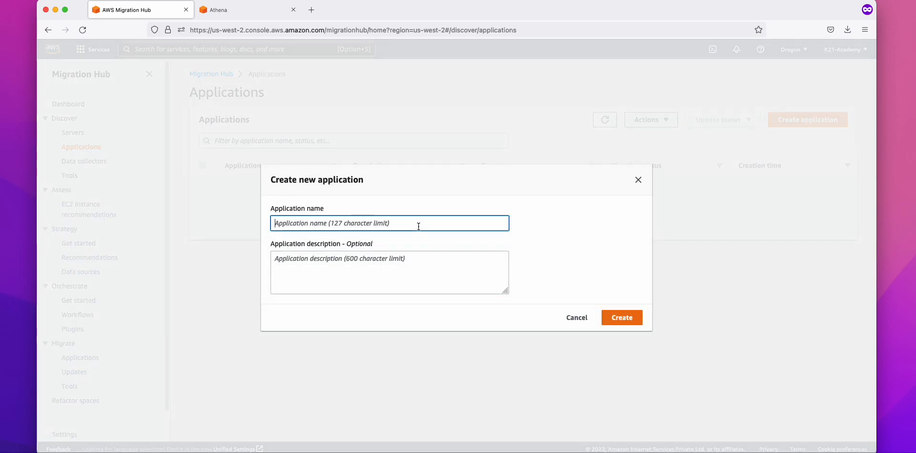
type("Wordpress")
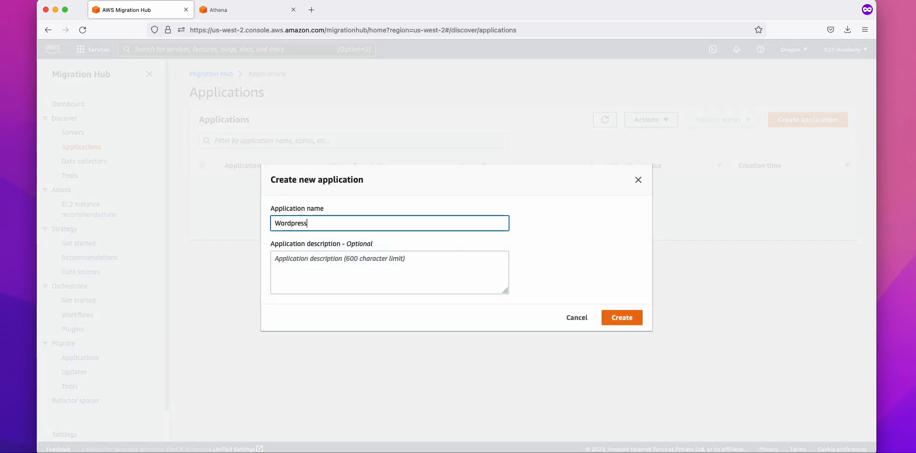
left_click(634, 324)
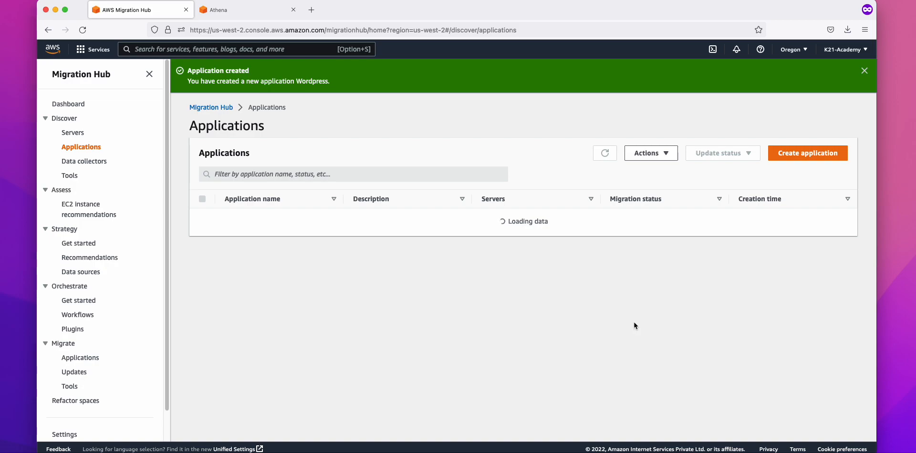
Step: Open the Wordpress application and add the servers wordpress-web.onpremsim.env and wordpress-db.onpremsim.env to it
left_click(251, 225)
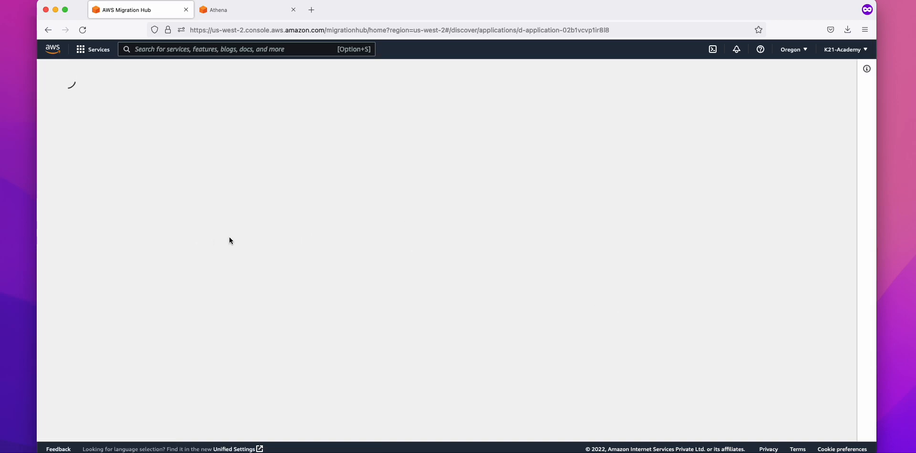
left_click(524, 291)
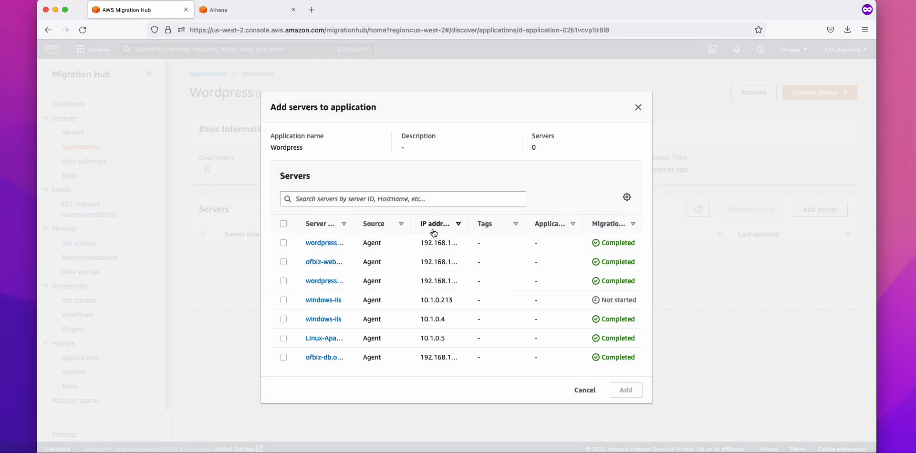
left_click(611, 225)
left_click(613, 229)
left_click_drag(353, 223, 432, 224)
left_click(285, 239)
left_click(283, 276)
left_click(631, 390)
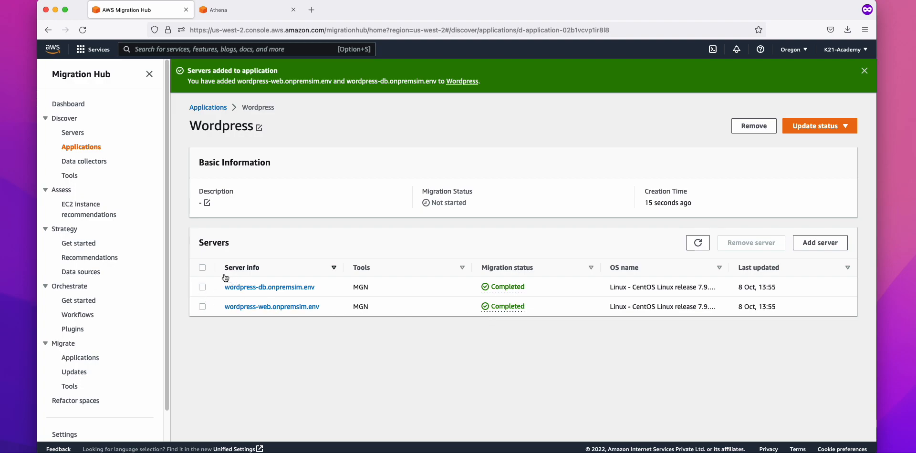
Step: Select both servers in the Wordpress application and look through the migration statuses that can be assigned, without choosing one
left_click(203, 269)
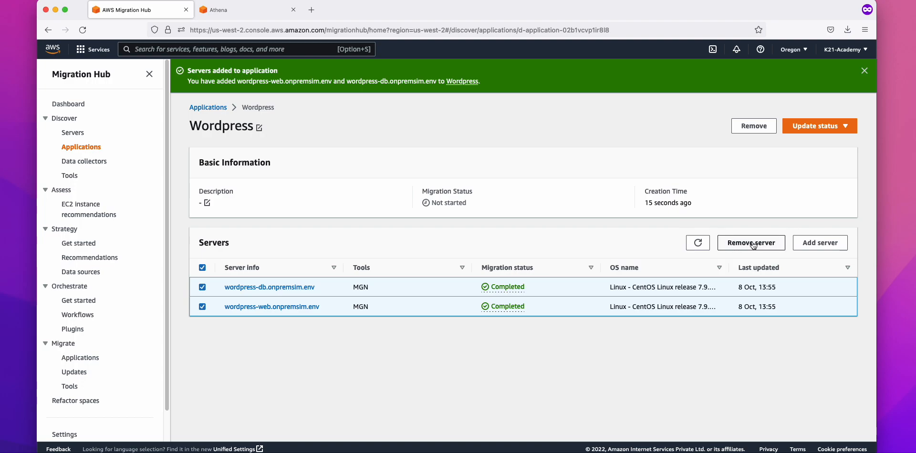
left_click(824, 126)
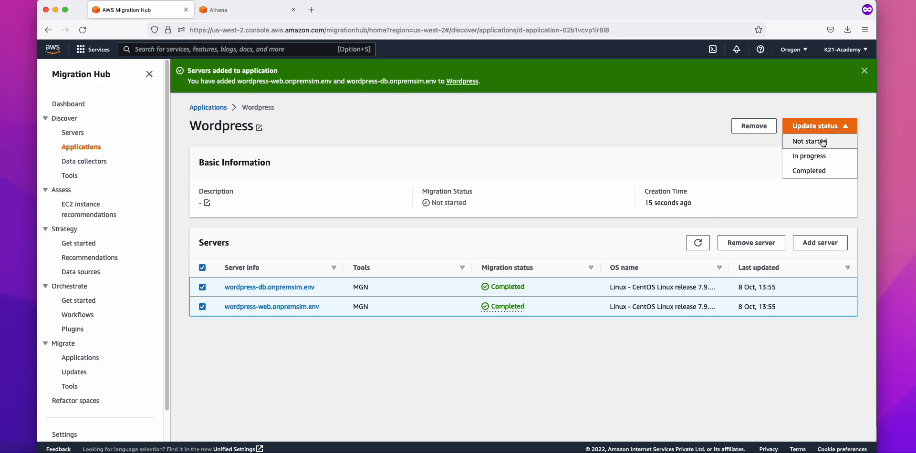
left_click(656, 158)
Step: Return to the applications list and create a new application named AD_Servers, leaving the description empty
left_click(208, 107)
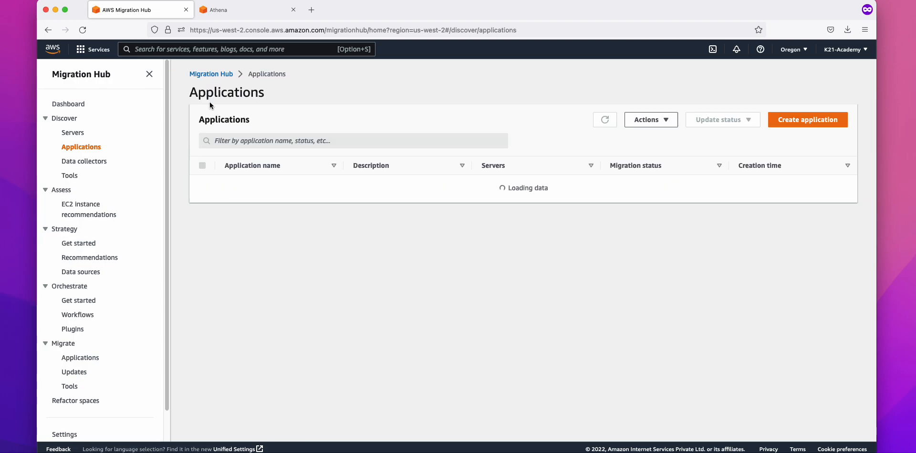
left_click(808, 120)
left_click(328, 229)
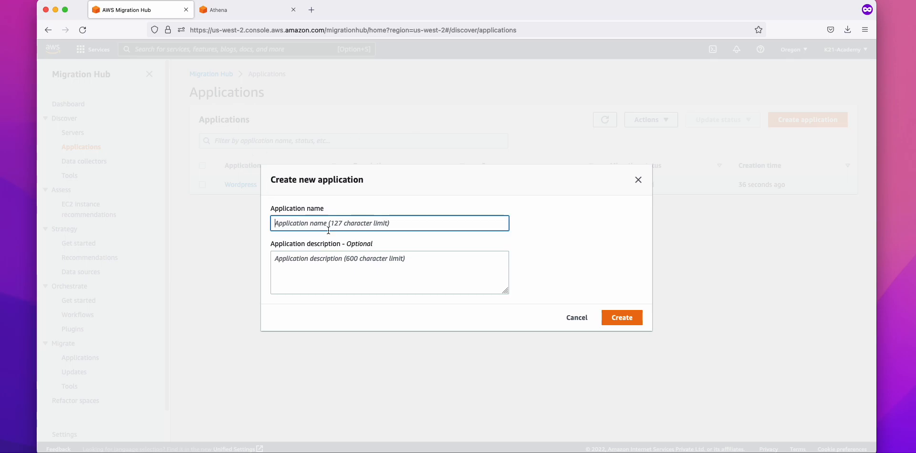
type("AD_Servers")
left_click(625, 318)
left_click_drag(265, 221, 201, 218)
left_click_drag(306, 250, 234, 239)
left_click(329, 256)
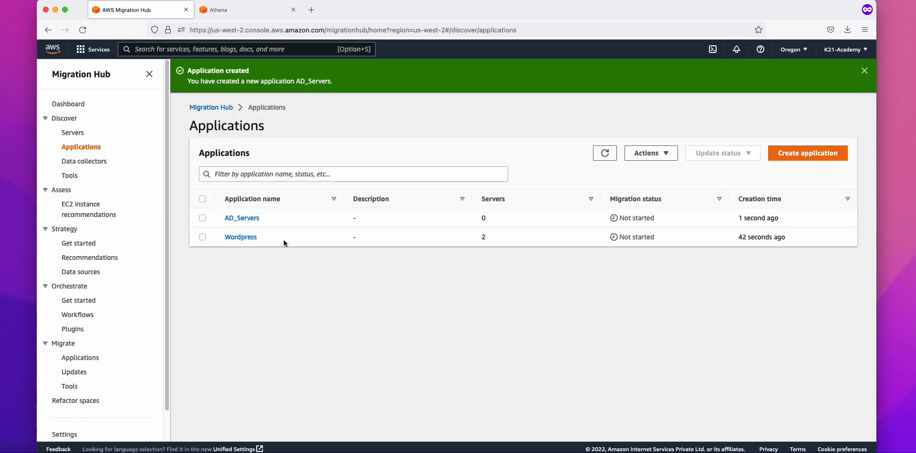
Step: Visualize the network of the discovered servers wordpress-web, ofbiz-web, wordpress-db and ofbiz-db
left_click(72, 133)
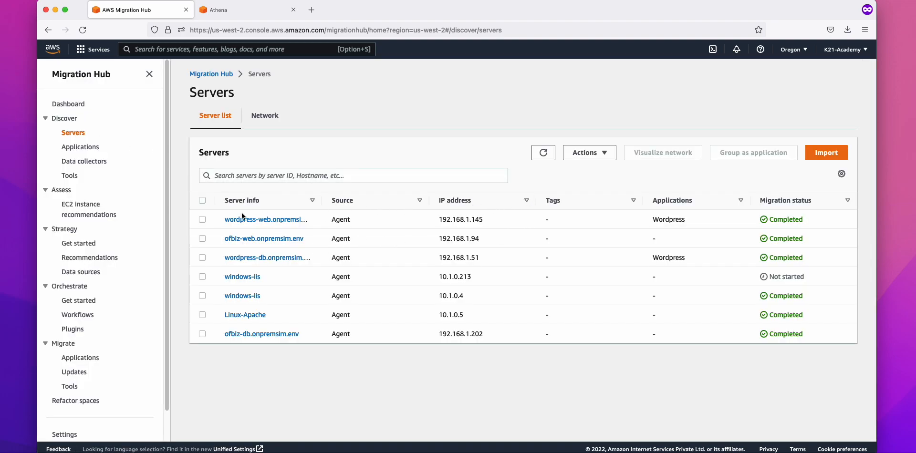
left_click(203, 220)
left_click(202, 238)
left_click(202, 257)
left_click(202, 276)
left_click(202, 277)
left_click(202, 334)
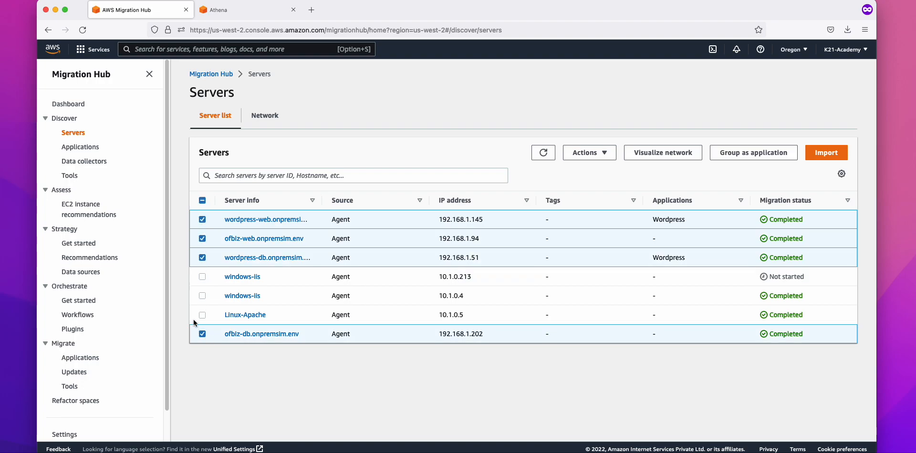
left_click(663, 153)
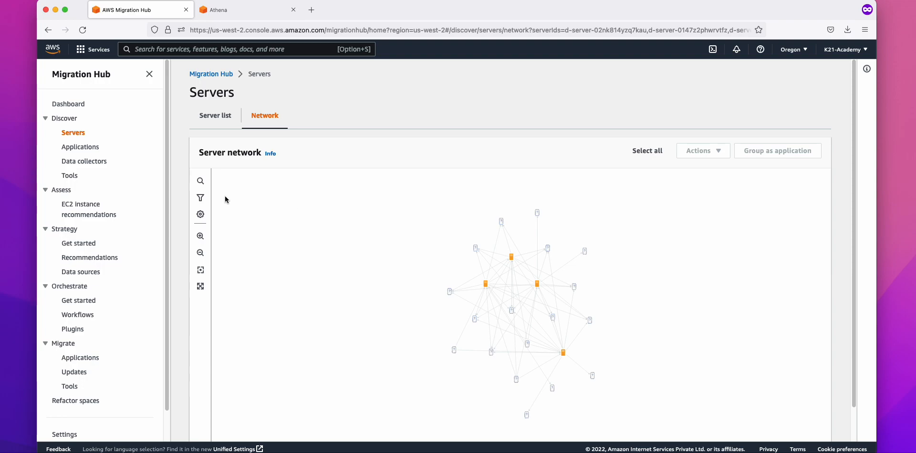
Step: Examine the connections in the server network map and show the details of wordpress-db.onpremsim.env
scroll(227, 201, "up", 1)
scroll(507, 272, "up", 5)
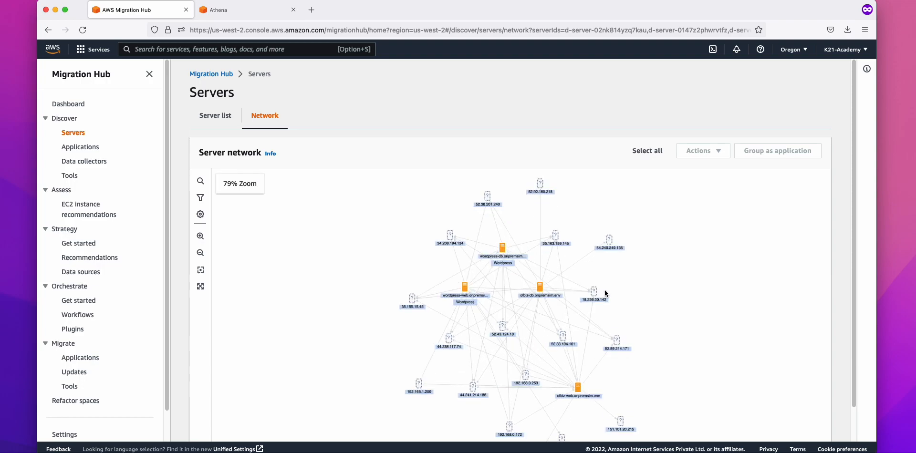
scroll(674, 306, "up", 1)
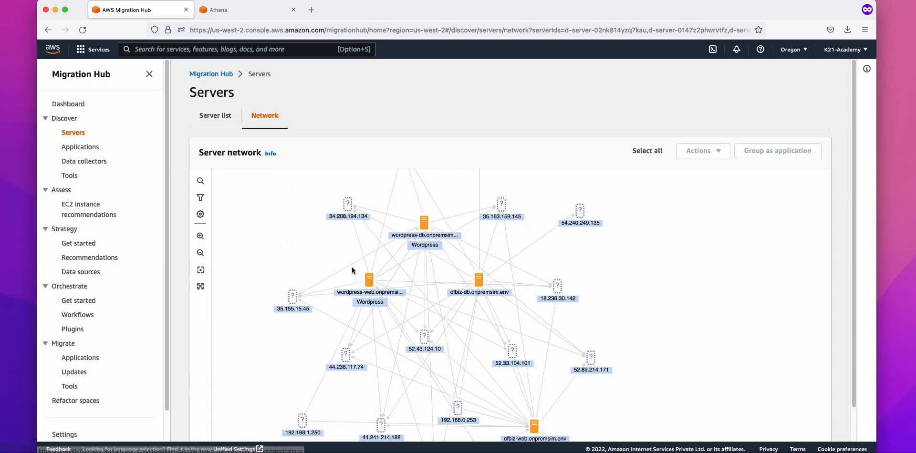
left_click(424, 248)
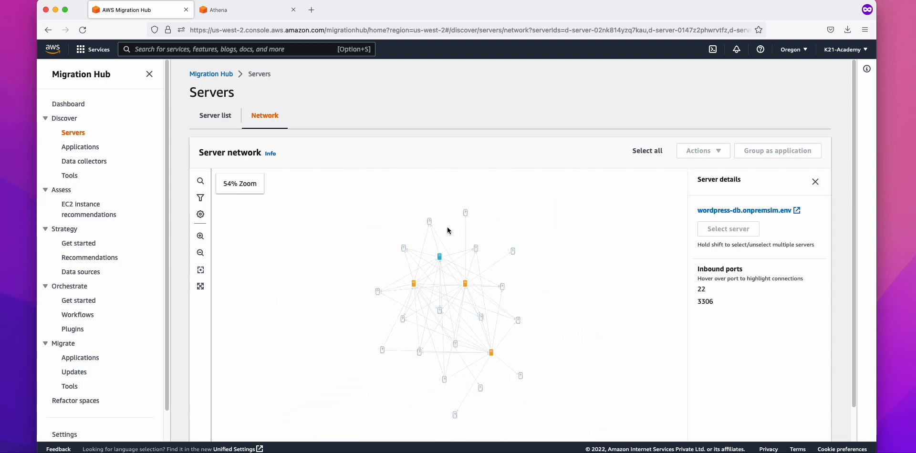
scroll(440, 260, "up", 5)
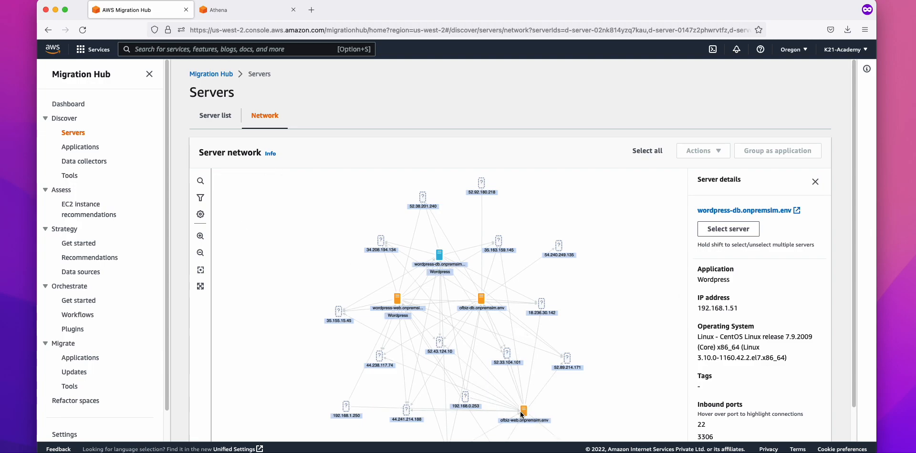
Step: Show the details of wordpress-web.onpremsim.env and examine its application, IP address, operating system and inbound ports
left_click(398, 300)
scroll(399, 302, "down", 4)
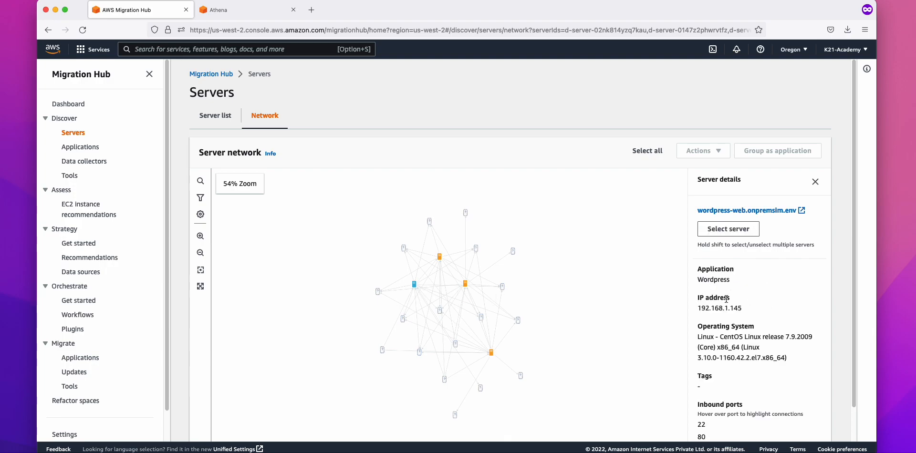
scroll(750, 356, "down", 1)
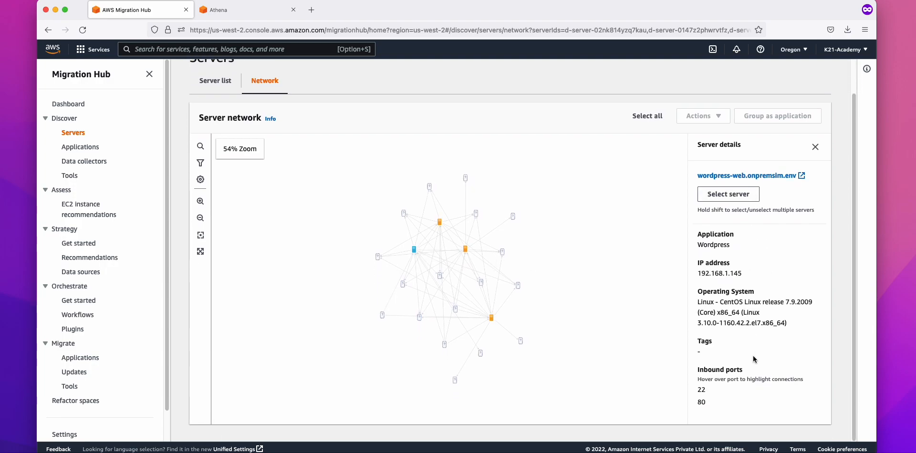
mouse_move(719, 404)
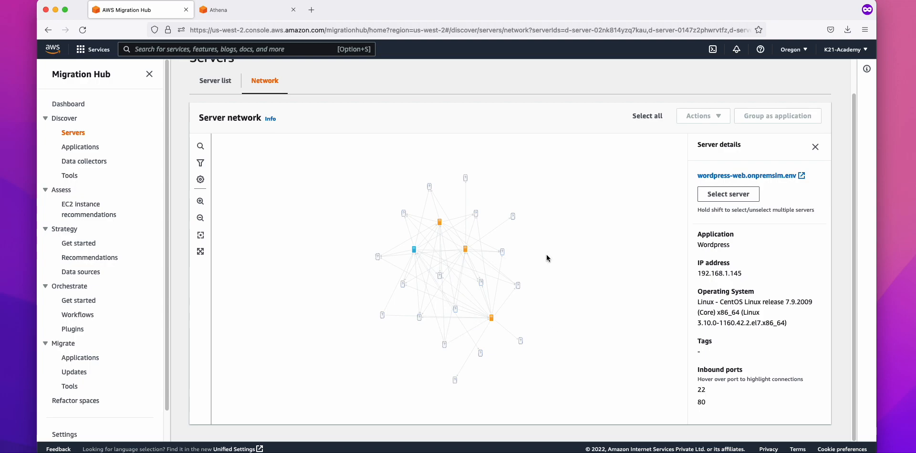
Step: Show the details of ofbiz-db.onpremsim.env and examine its inbound ports and its connections in the network map
left_click(466, 251)
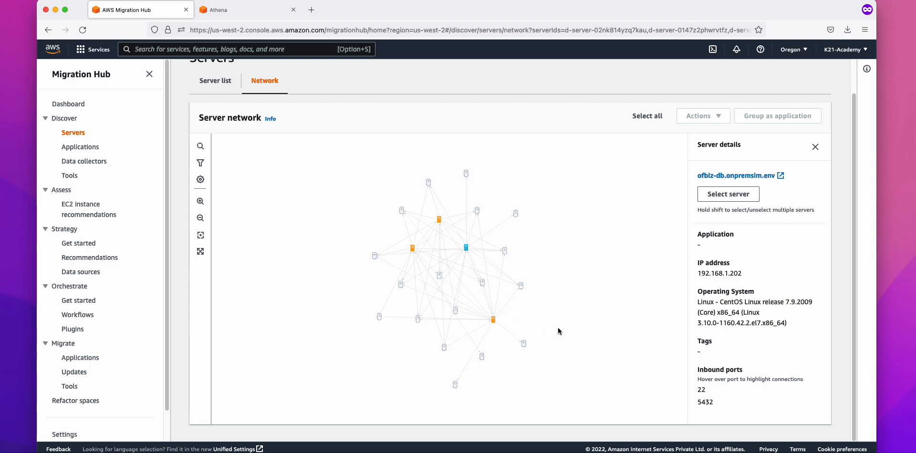
scroll(382, 234, "up", 3)
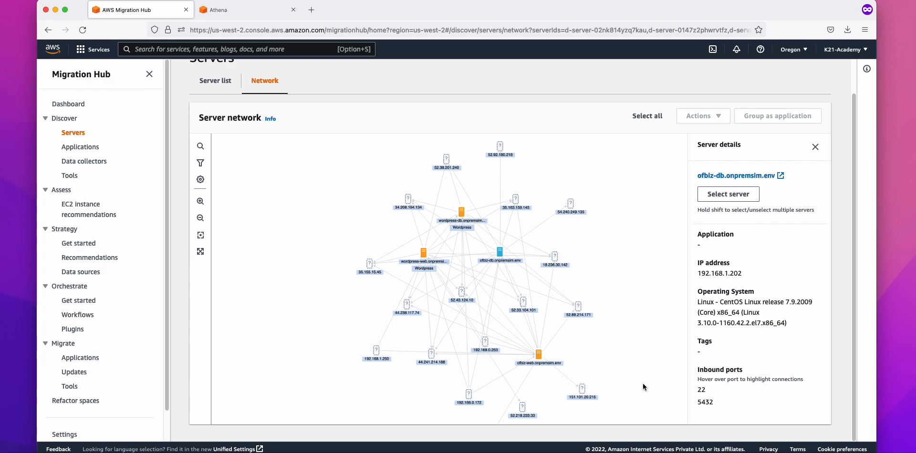
mouse_move(541, 359)
Step: Return to wordpress-db.onpremsim.env in the network map and highlight the connections on its inbound port 3306
left_click(461, 214)
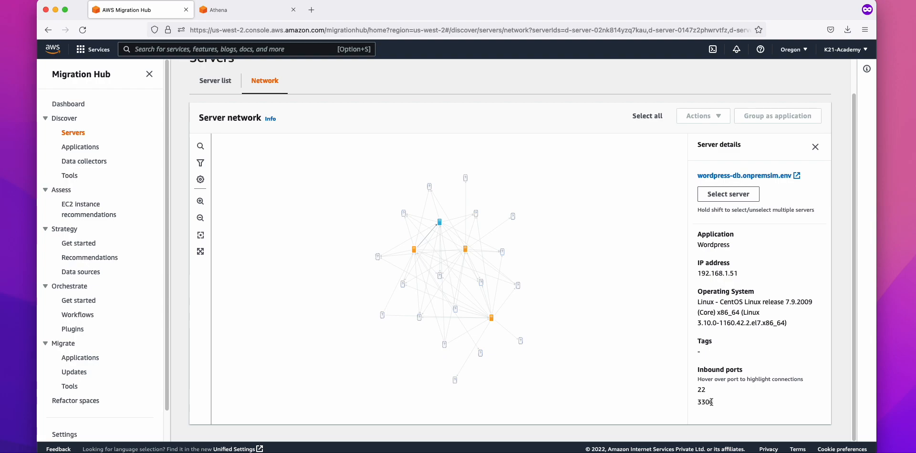
scroll(646, 389, "up", 5)
scroll(572, 345, "up", 3)
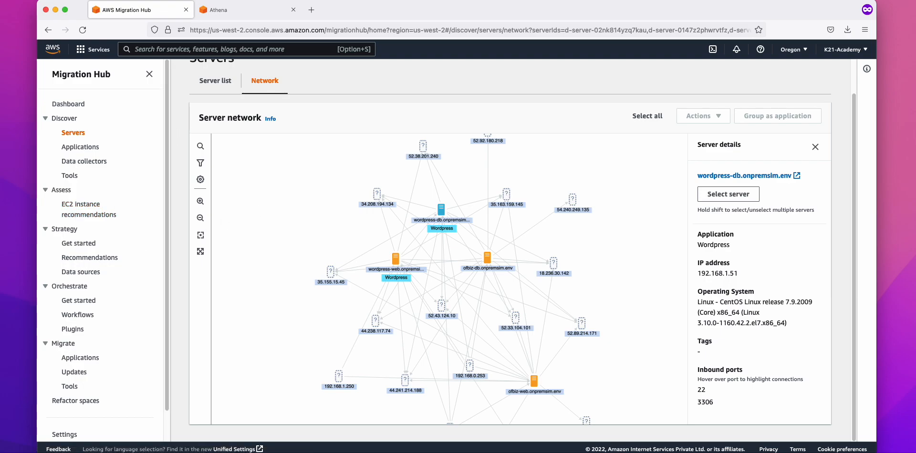
Step: Open the EC2 instance recommendations and read the explanation of the CPU/RAM sizing criteria
left_click(82, 218)
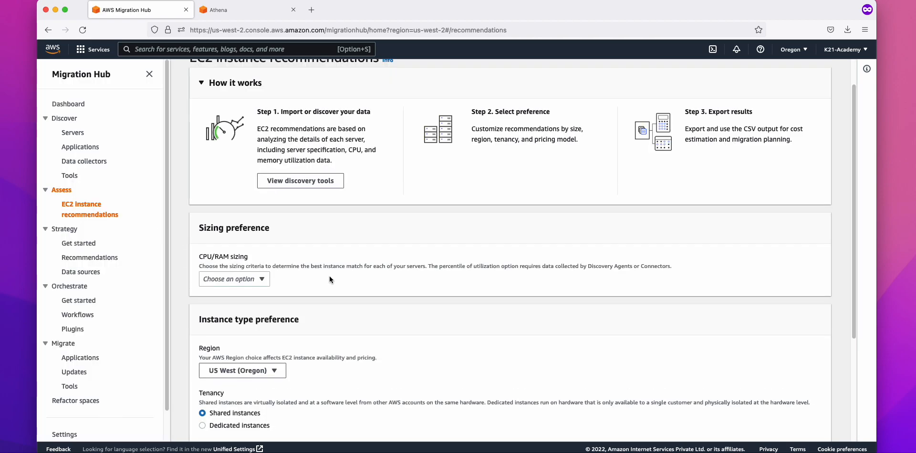
scroll(329, 276, "up", 1)
scroll(329, 276, "down", 1)
left_click_drag(199, 257, 678, 267)
left_click(678, 267)
scroll(393, 267, "down", 3)
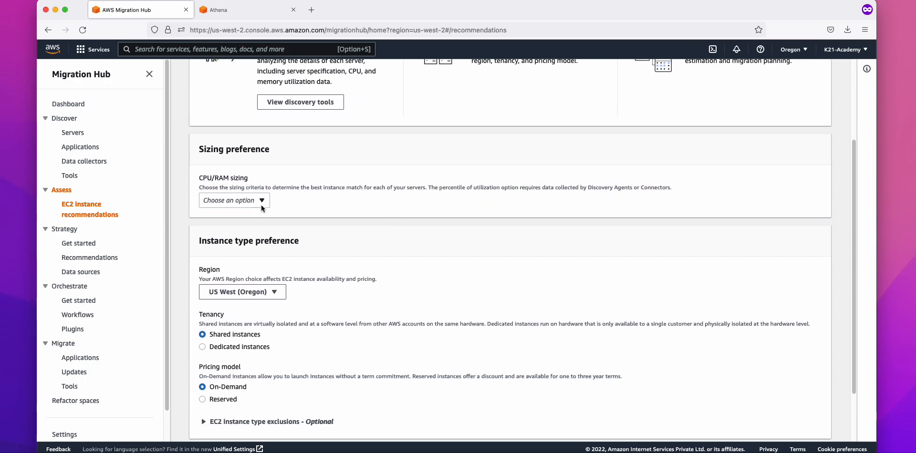
Step: Set the CPU/RAM sizing preference to Average utilization
left_click(260, 201)
left_click(333, 205)
scroll(332, 205, "up", 1)
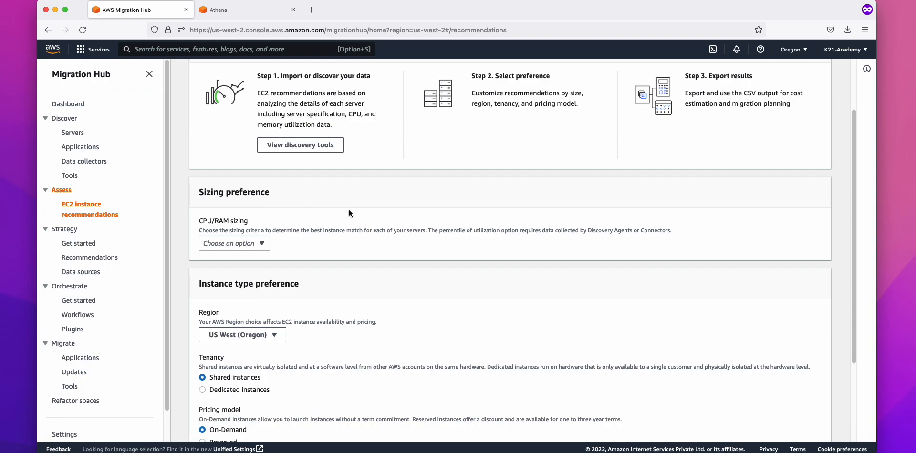
scroll(377, 229, "down", 3)
scroll(382, 228, "up", 1)
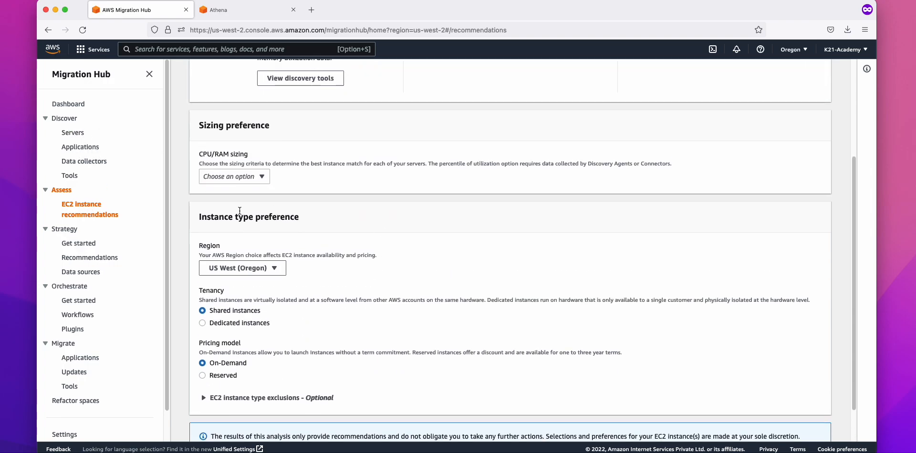
left_click(246, 176)
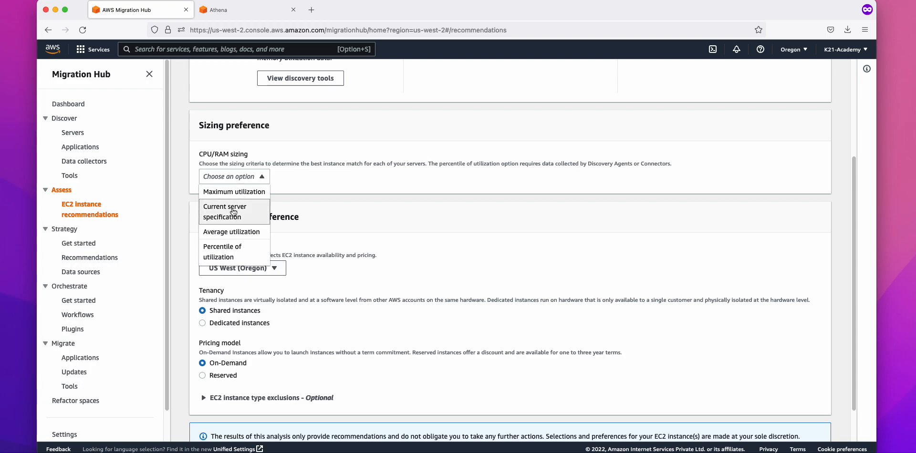
left_click(233, 232)
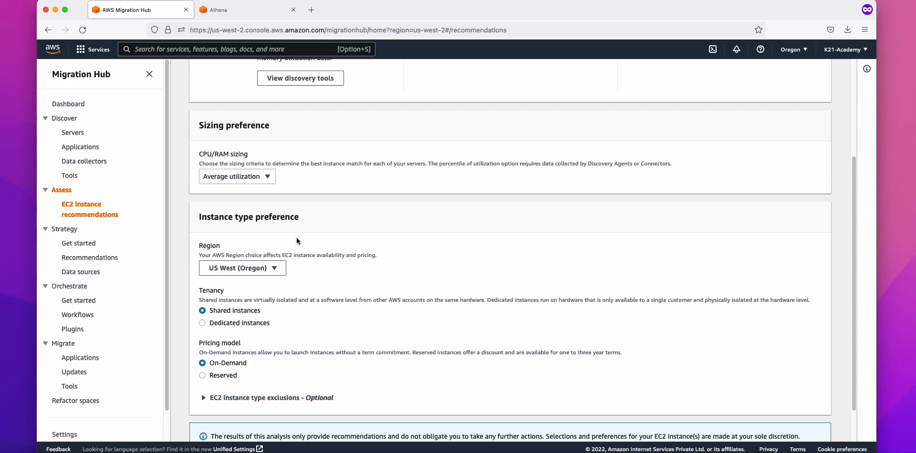
Step: Try US East (N. Virginia) as the instance region, and set the region back to US West (Oregon)
scroll(344, 237, "down", 2)
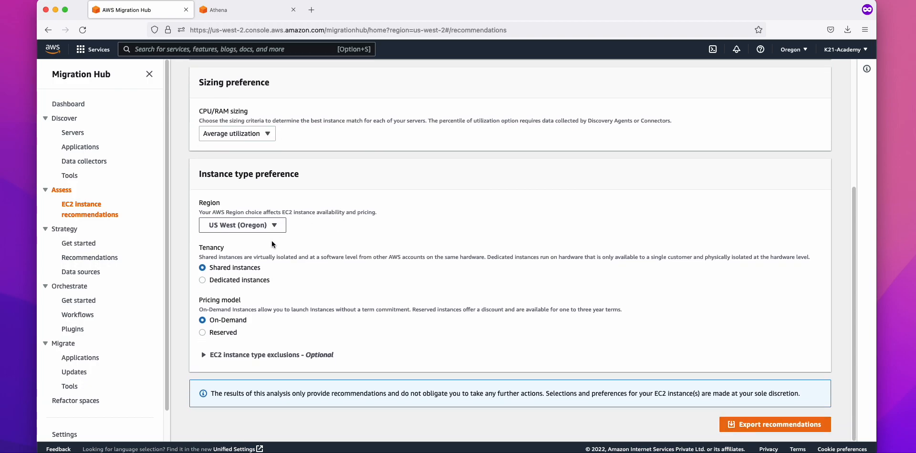
left_click(237, 226)
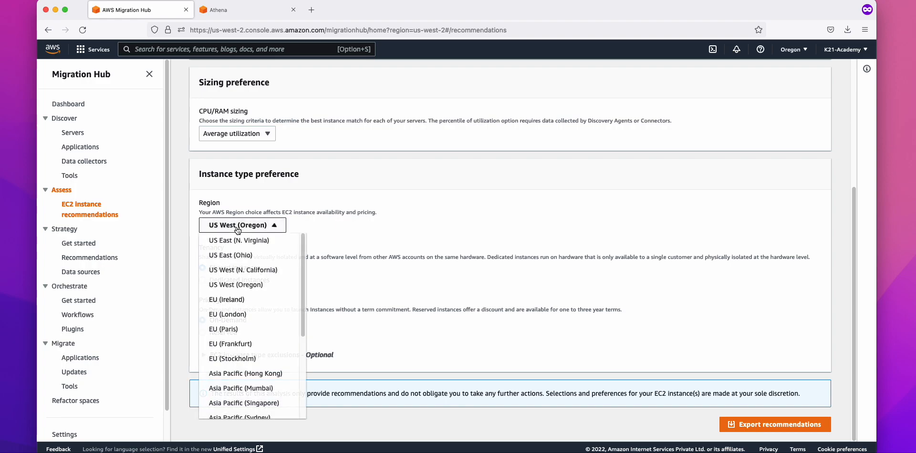
left_click(256, 247)
left_click(262, 228)
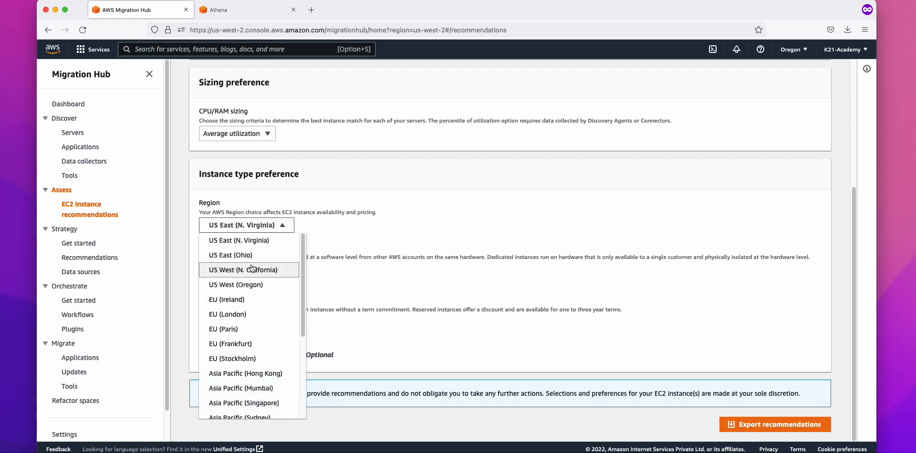
scroll(249, 287, "up", 1)
scroll(242, 311, "down", 1)
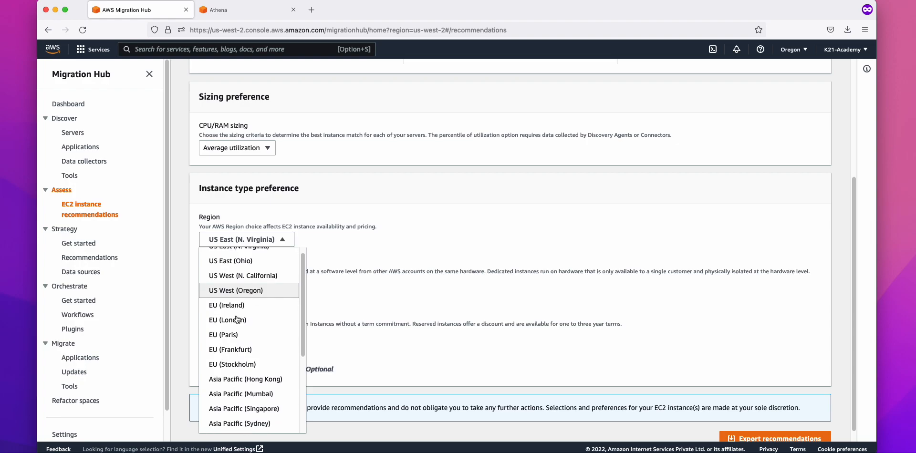
scroll(241, 311, "up", 2)
left_click(249, 287)
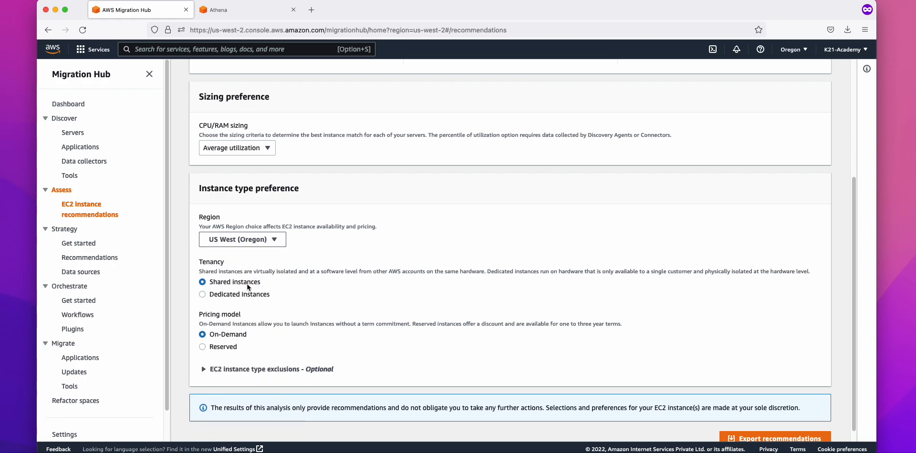
Step: Export the EC2 instance recommendations, keeping shared instances and On-Demand pricing
scroll(223, 315, "down", 1)
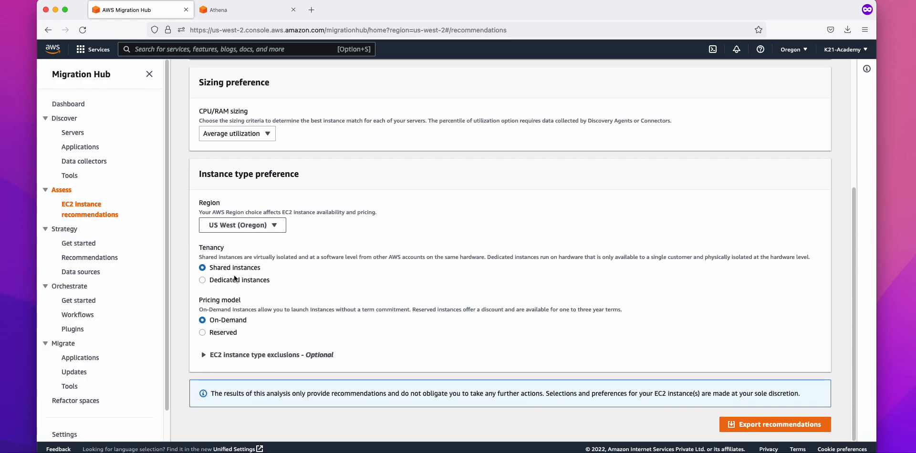
left_click(763, 424)
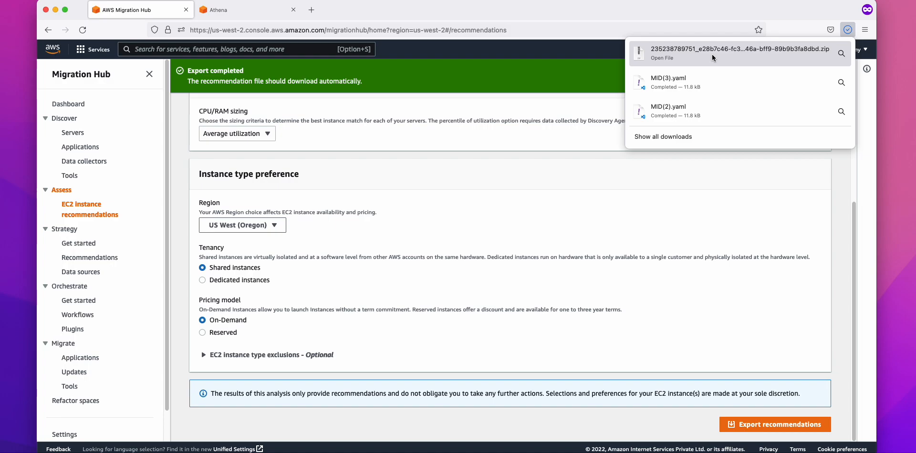
Step: Open the downloaded EC2 recommendations CSV in Excel and widen the Server.HostName column to fit its host names
left_click(713, 55)
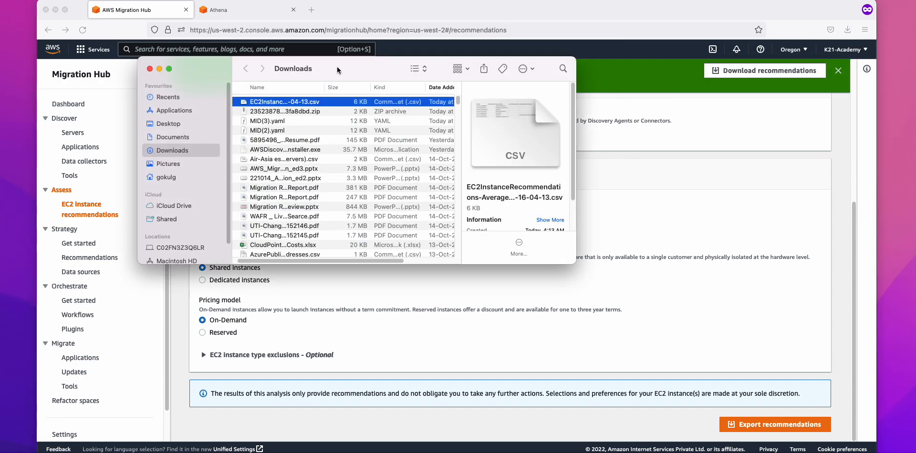
left_click(159, 70)
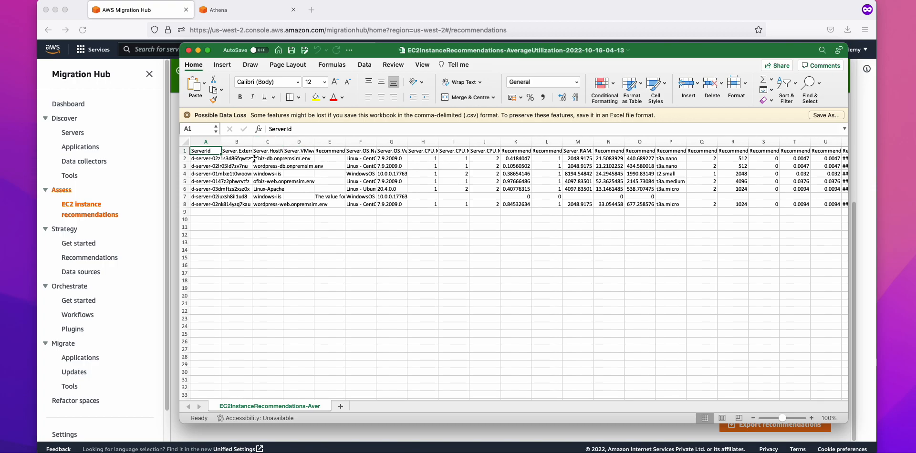
left_click_drag(268, 159, 267, 208)
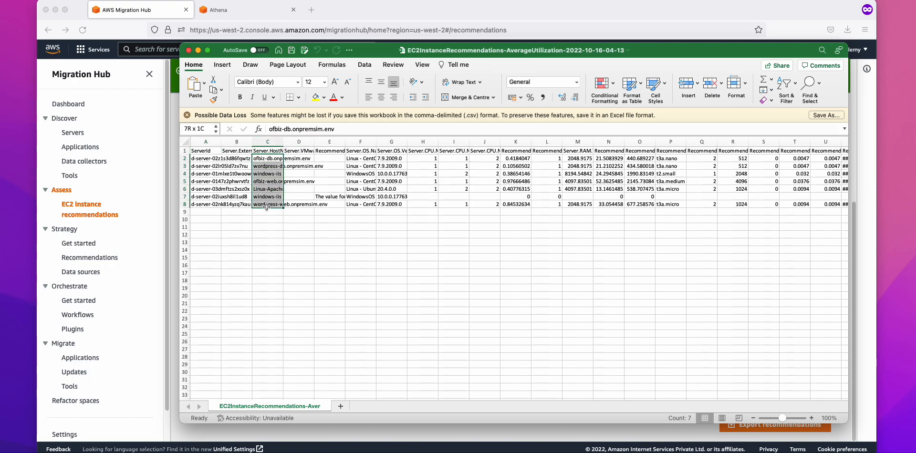
left_click_drag(370, 53, 289, 35)
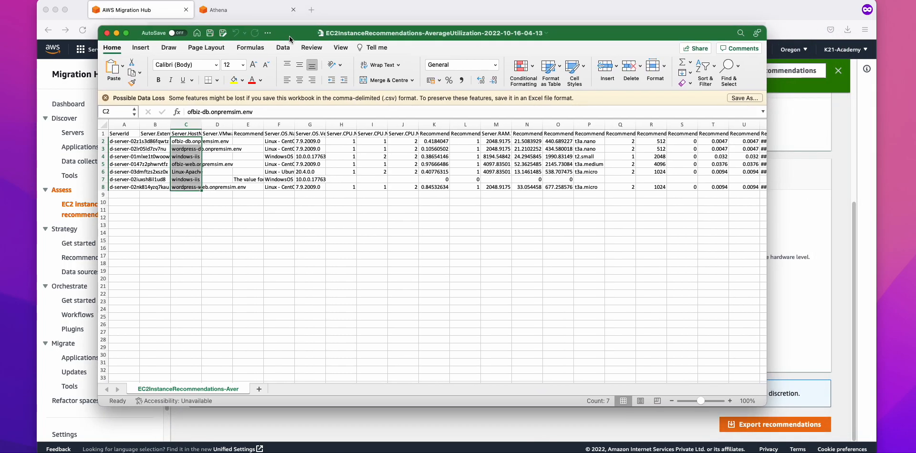
left_click_drag(201, 125, 269, 125)
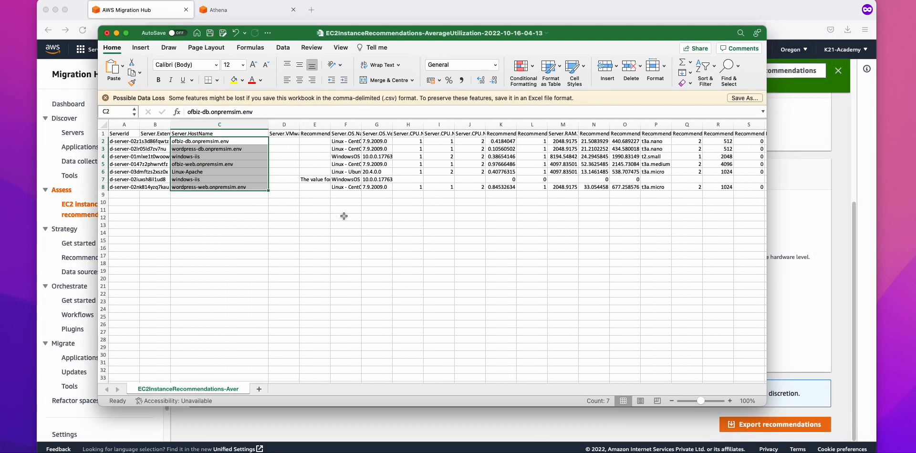
left_click(375, 202)
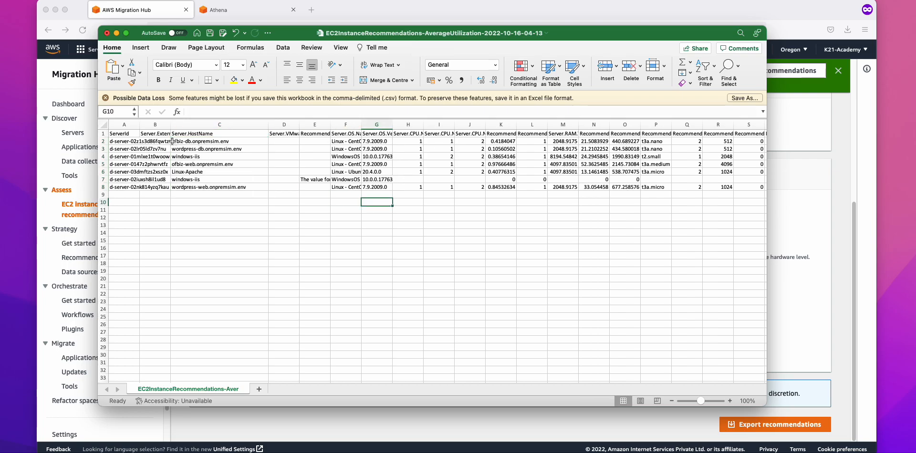
Step: Review the server host names, operating systems and CPU columns, including the full Recommendation.EC2.RequestedCPU.UsagePct header
left_click_drag(174, 142, 258, 165)
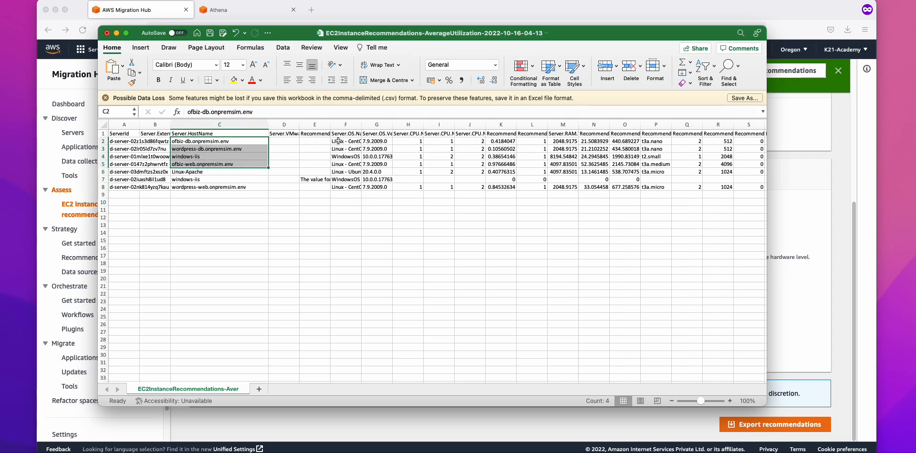
left_click_drag(338, 142, 346, 180)
left_click_drag(388, 142, 387, 172)
left_click_drag(418, 142, 420, 172)
left_click_drag(510, 150, 504, 172)
left_click(506, 126)
left_click(507, 135)
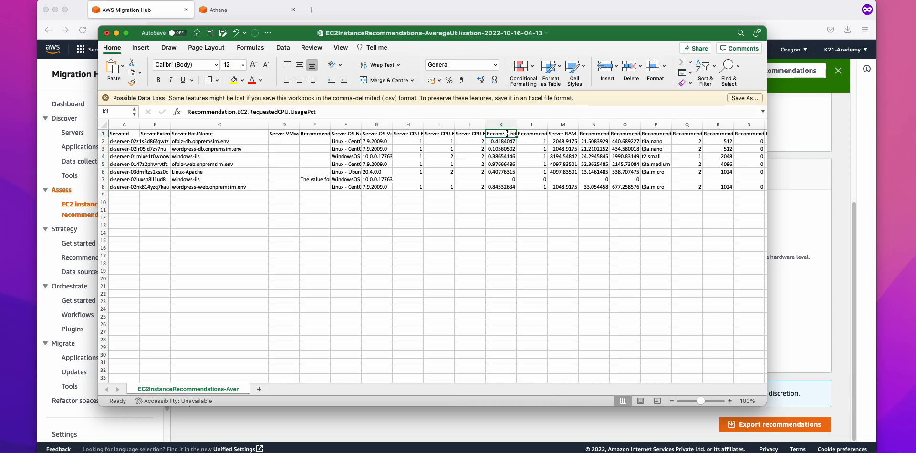
mouse_move(500, 139)
left_mouse_down()
mouse_move(501, 185)
mouse_move(501, 136)
left_mouse_up()
Step: Examine the server RAM and usage columns and the Recommendation.EC2.Instance.Model value for each server
left_click(560, 142)
left_click(591, 143)
left_click(657, 142)
left_click(654, 134)
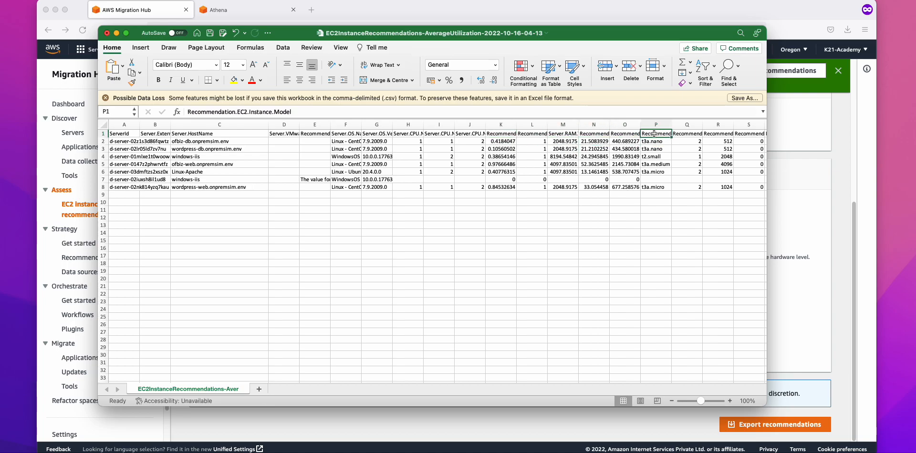
left_click_drag(311, 109, 153, 108)
left_click(626, 163)
left_click(166, 157)
left_click(231, 159)
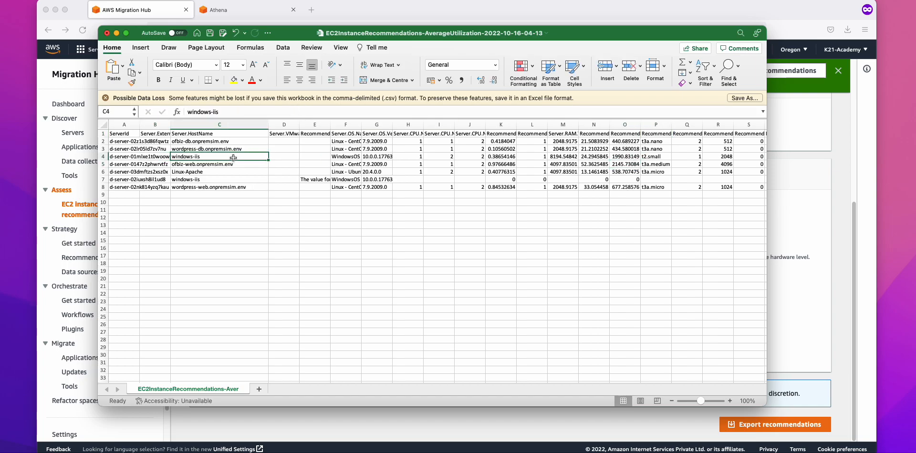
left_click(663, 157)
left_click(663, 148)
left_click(664, 142)
left_click(662, 165)
left_click_drag(662, 187, 664, 133)
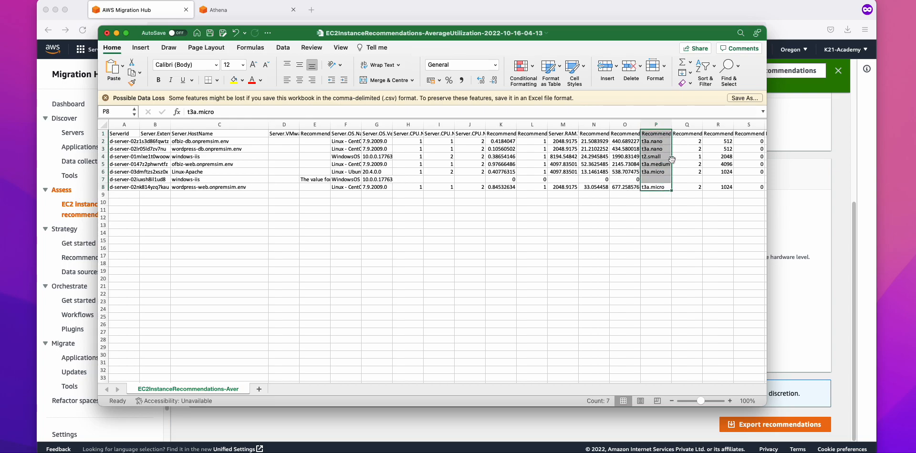
Step: Examine the second windows-iis row, compare the recommended instance models and memory values, and close the workbook
left_click(226, 180)
left_click_drag(279, 179, 732, 183)
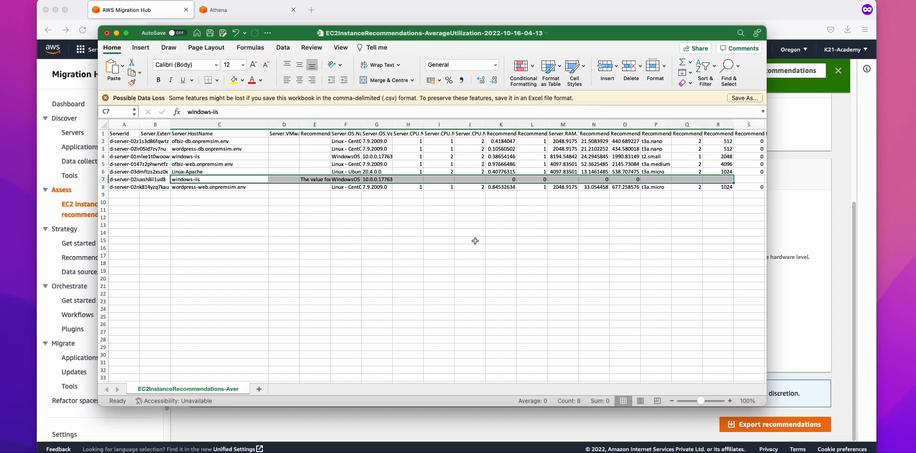
left_click_drag(654, 149, 659, 173)
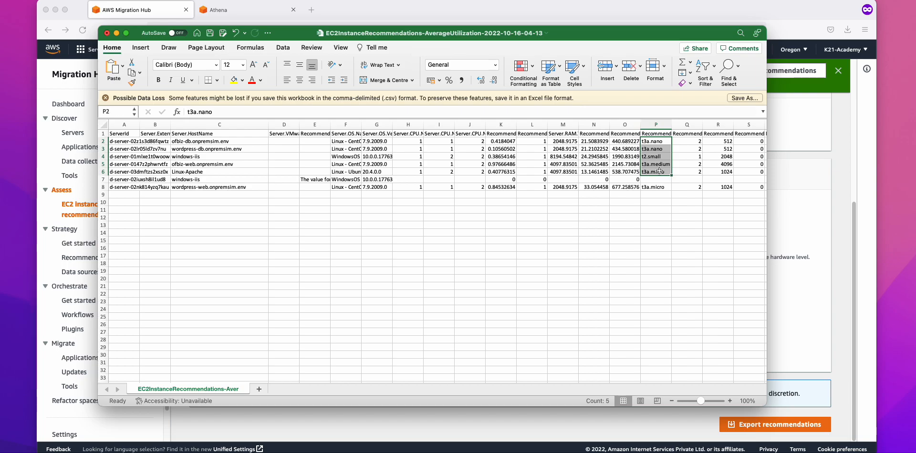
left_click_drag(591, 151, 594, 173)
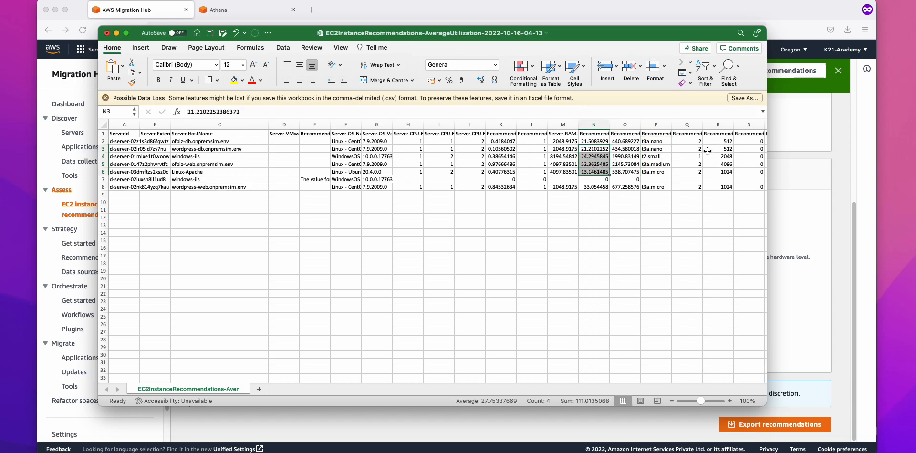
left_click_drag(708, 150, 727, 182)
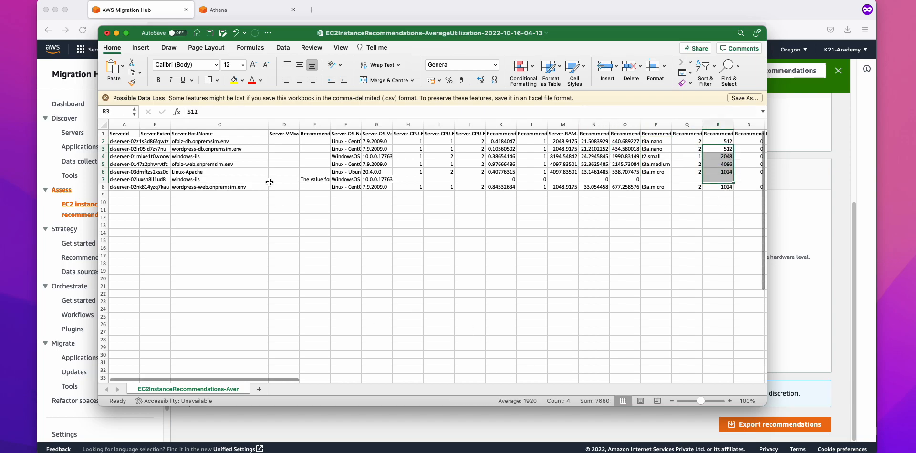
left_click(107, 33)
left_click(423, 262)
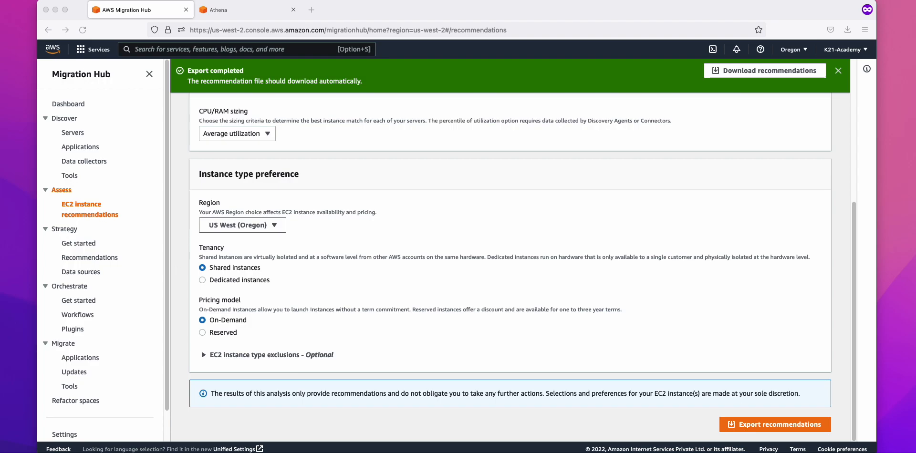
Step: Switch to the TextEdit notes and add the line "06 : AWS Athena, Ec2 recommendations, Network visualisation , S3 as parquet" at the end
key("super+Tab")
left_click(483, 267)
scroll(483, 266, "up", 1)
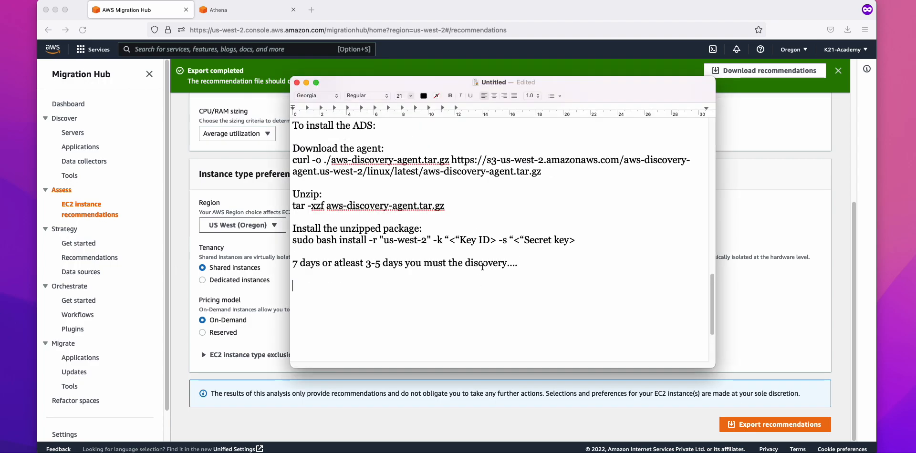
scroll(493, 263, "down", 2)
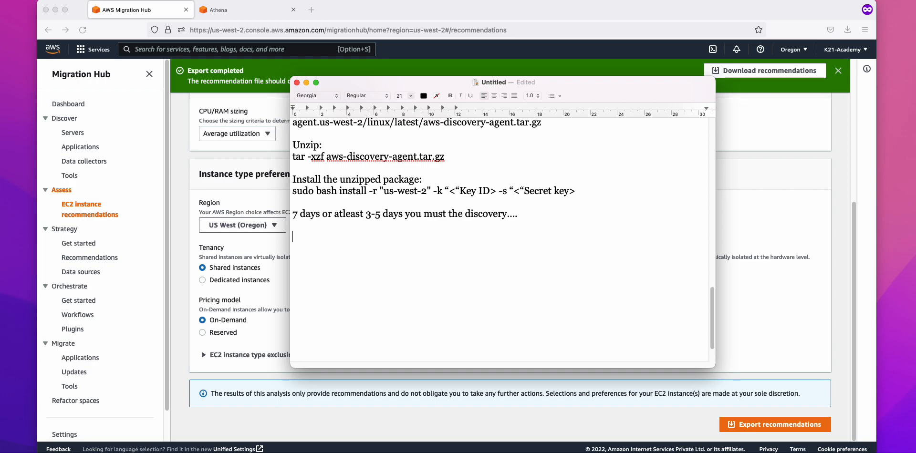
scroll(501, 234, "up", 5)
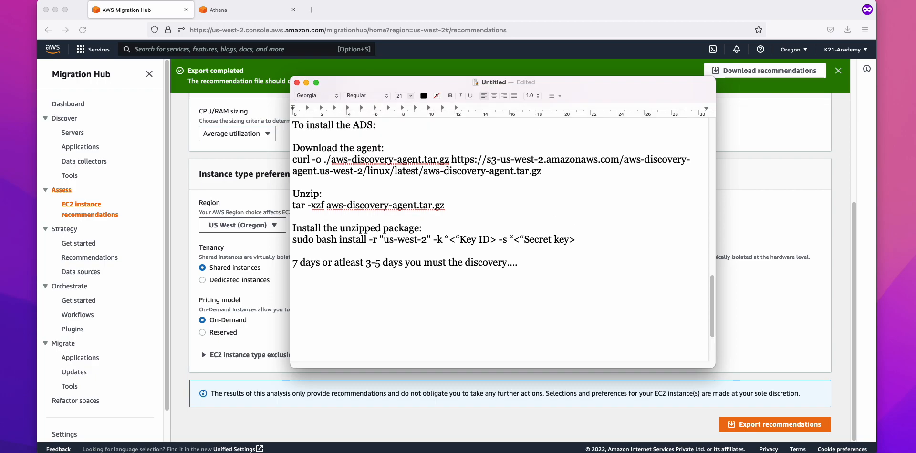
scroll(501, 234, "up", 1)
scroll(501, 234, "down", 5)
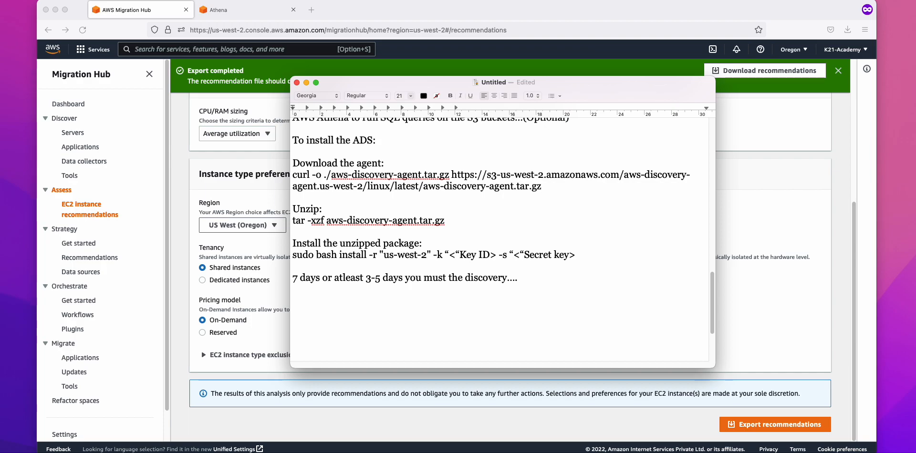
type("06 : AWS Athena, Ec2")
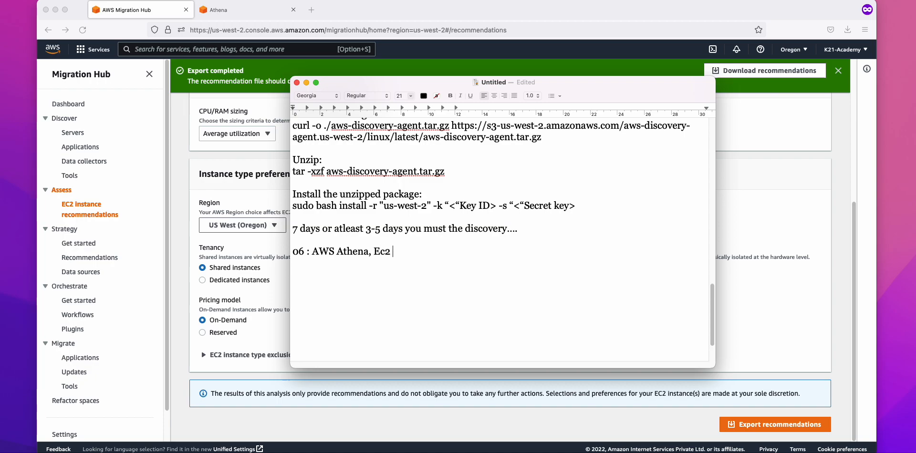
type(" recommendations,")
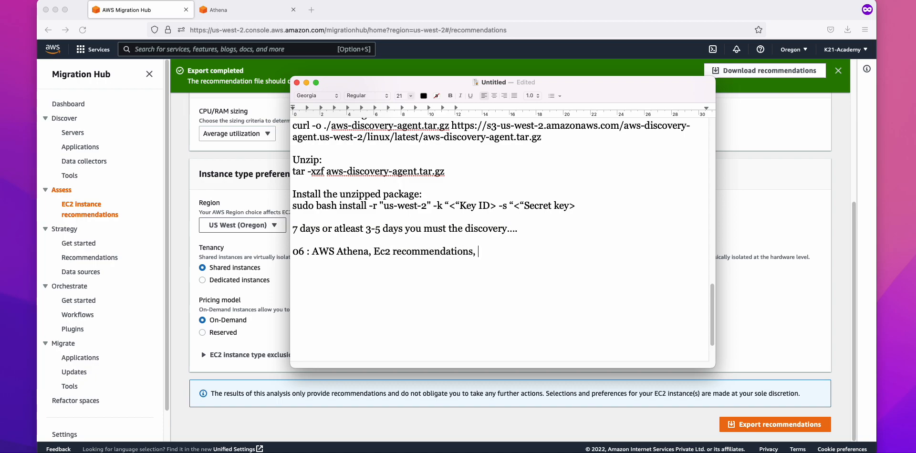
type(" Network visuali")
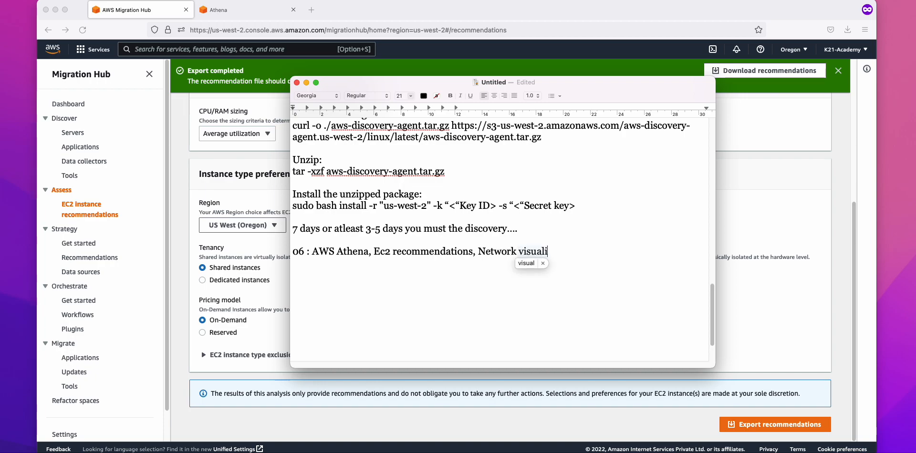
type("sation")
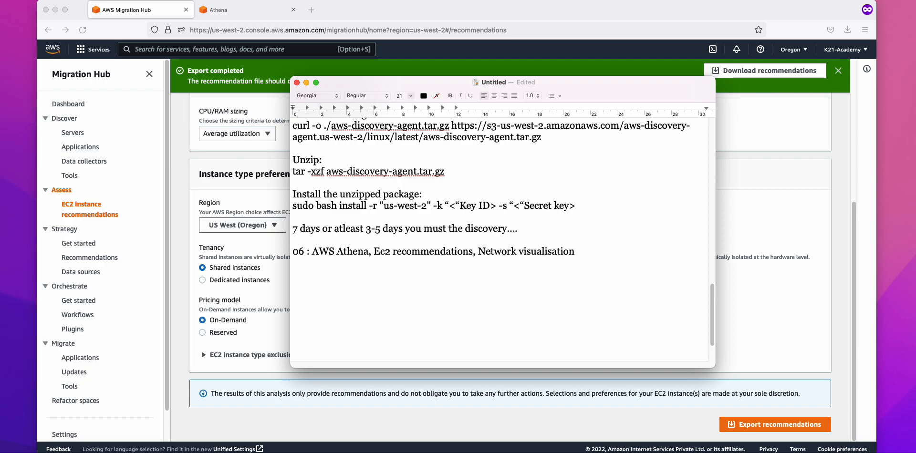
type(" , S3 as parque")
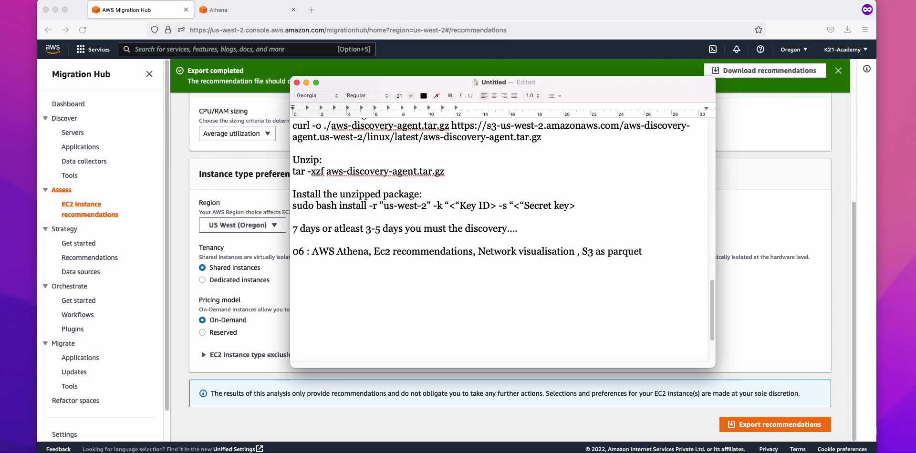
type("t")
key("Return")
key("Return")
Step: Add the line "07: Migration" below the 06 entry in the notes
double_click(542, 251)
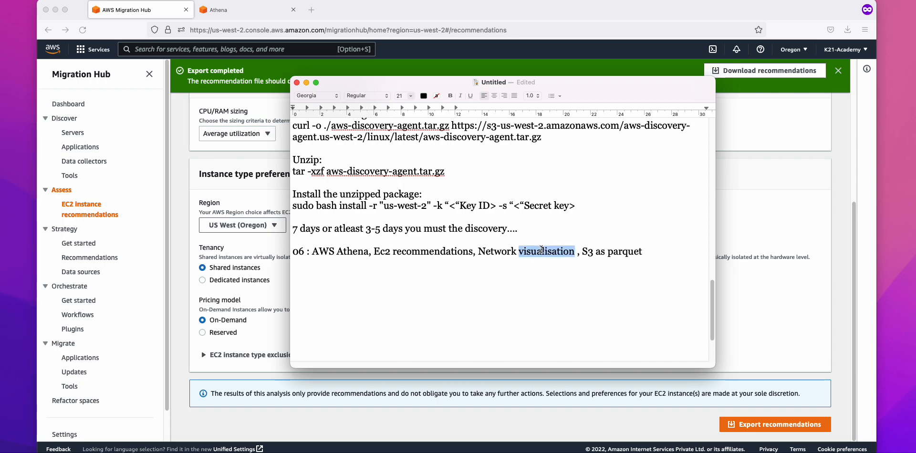
double_click(417, 251)
double_click(347, 251)
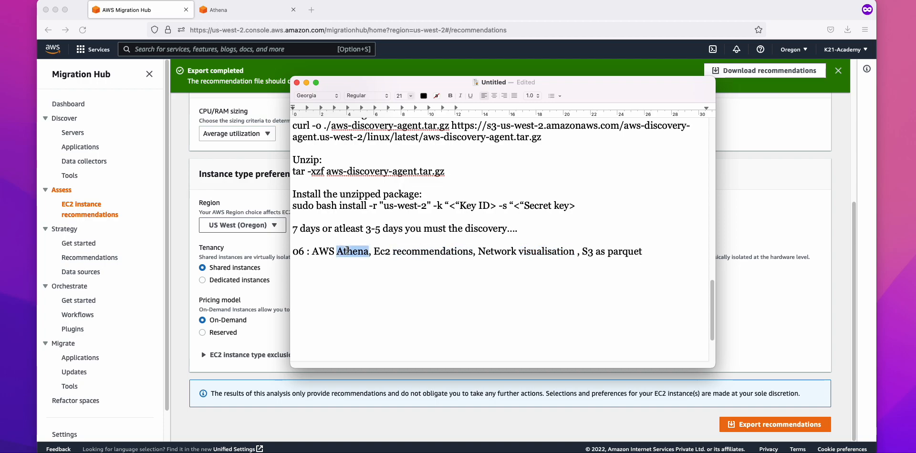
left_click(359, 276)
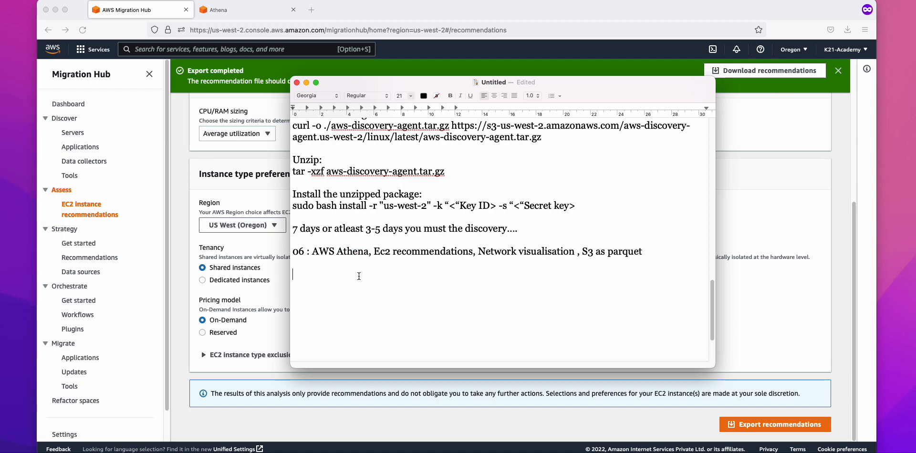
type("07: Migration")
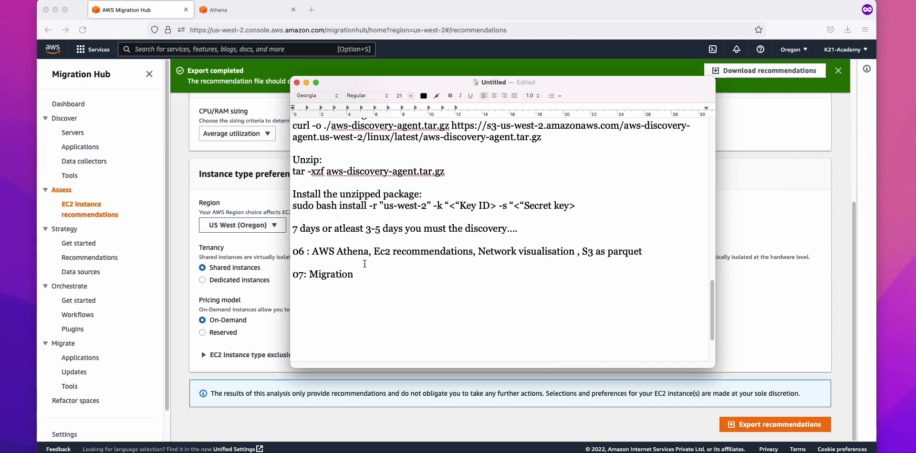
Step: Review the Mobilise and Migrate entries under Migration phases in the notes, and return to the end of the notes
scroll(360, 263, "up", 15)
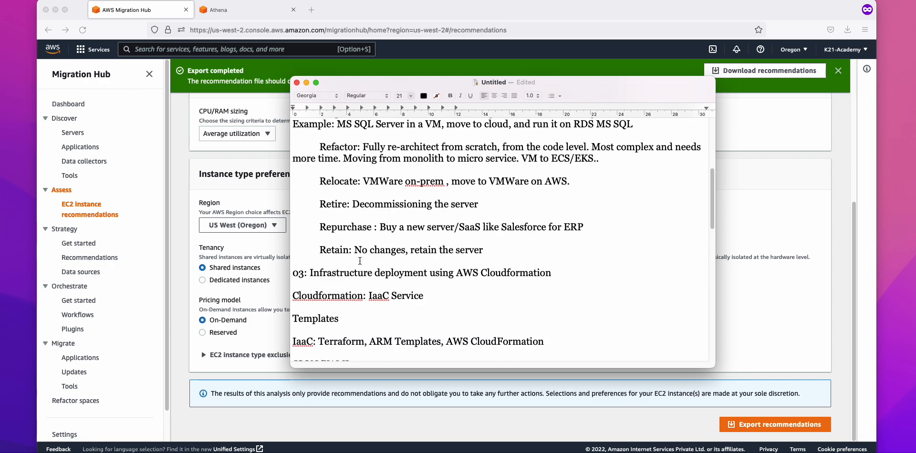
scroll(361, 221, "up", 10)
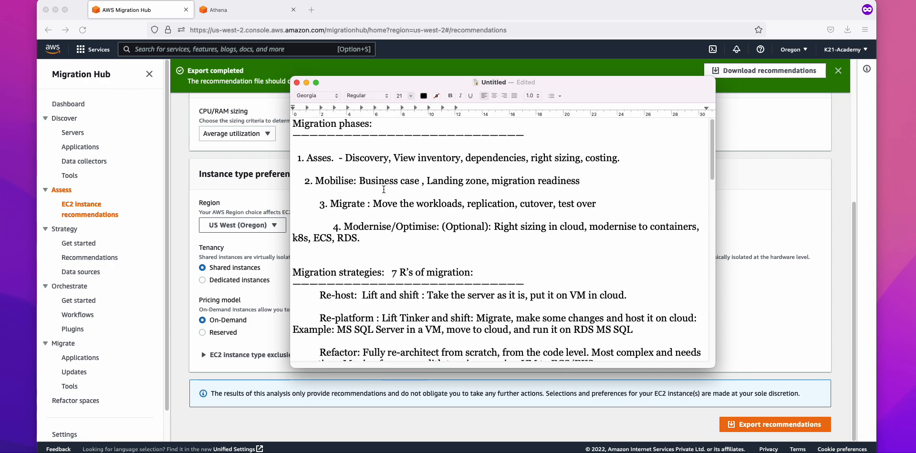
left_click_drag(360, 181, 585, 179)
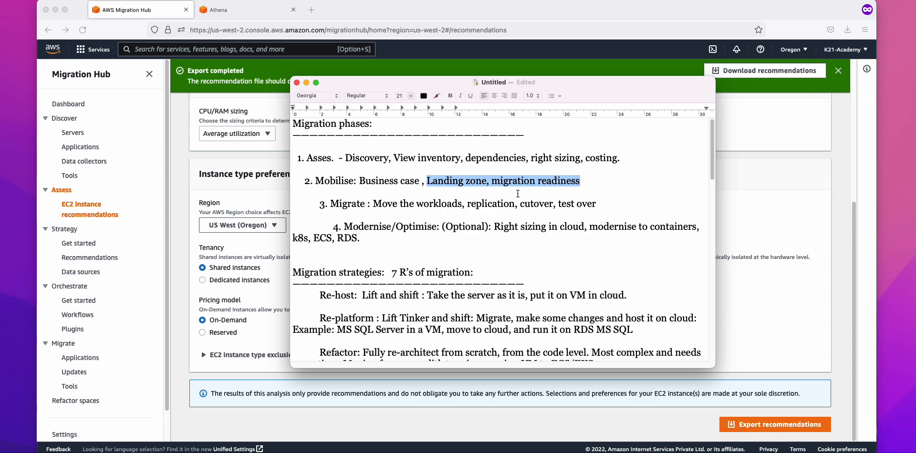
scroll(416, 215, "down", 2)
scroll(415, 215, "up", 2)
left_click(446, 195)
double_click(377, 181)
left_click_drag(432, 181, 459, 181)
left_click_drag(608, 181, 362, 181)
left_click(437, 181)
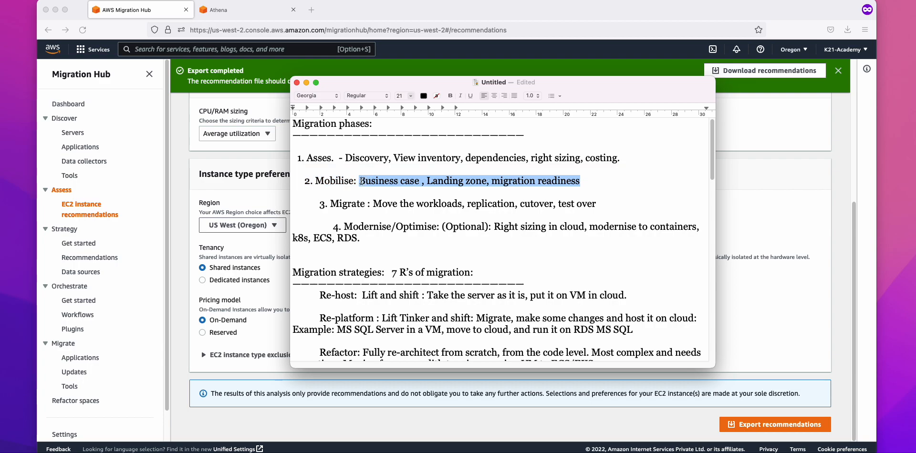
scroll(361, 181, "down", 2)
scroll(344, 180, "up", 2)
double_click(333, 179)
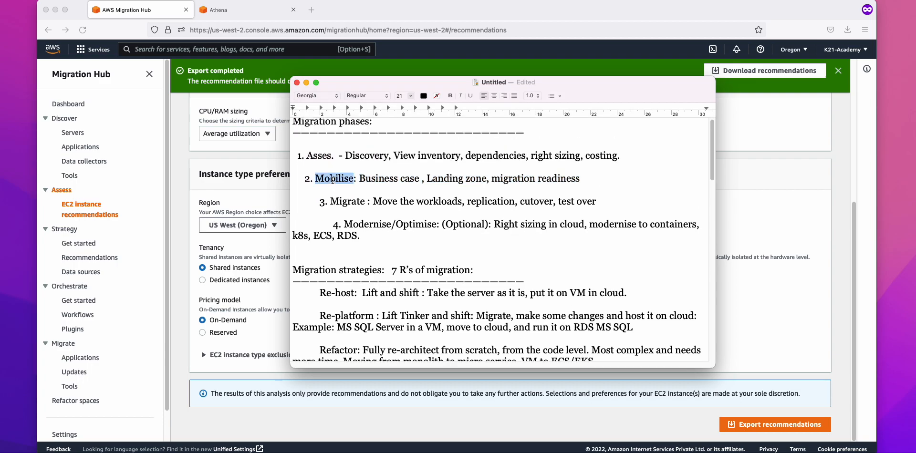
left_click_drag(331, 202, 598, 201)
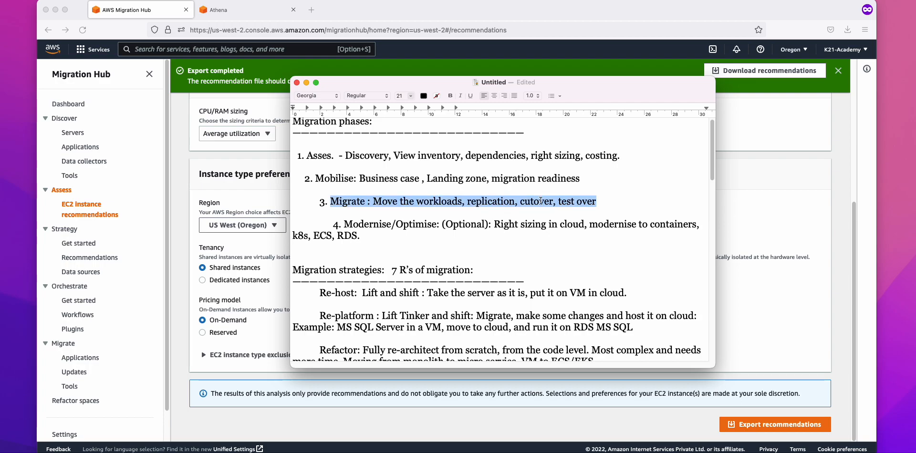
scroll(543, 200, "down", 10)
scroll(410, 234, "down", 12)
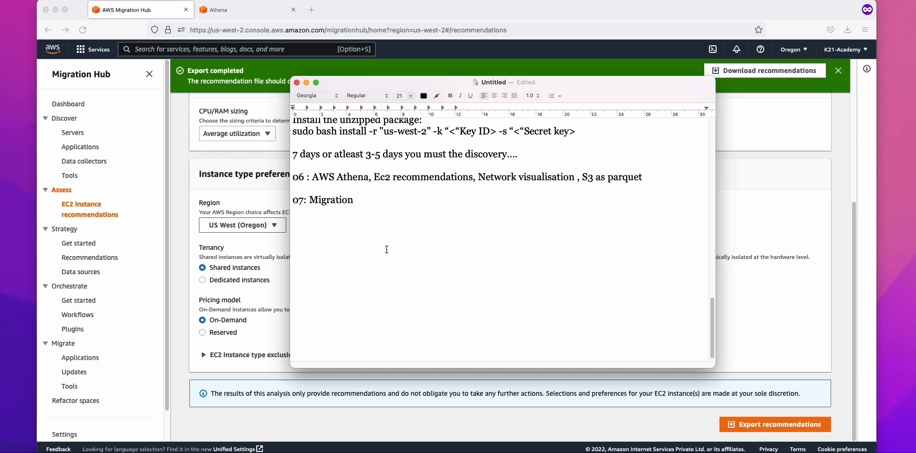